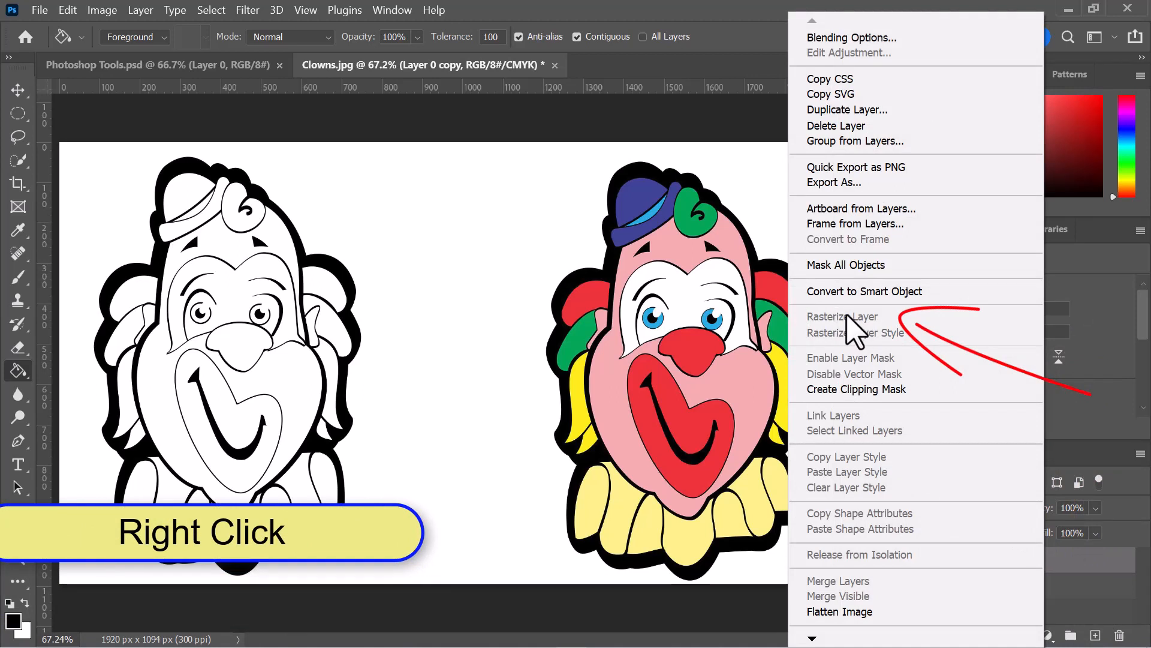
# On Layer 0 copy, sample red from the coloured clown's nose and fill the uncoloured clown's nose, mouth and upper hair tufts with it.
pyautogui.click(1095, 560)
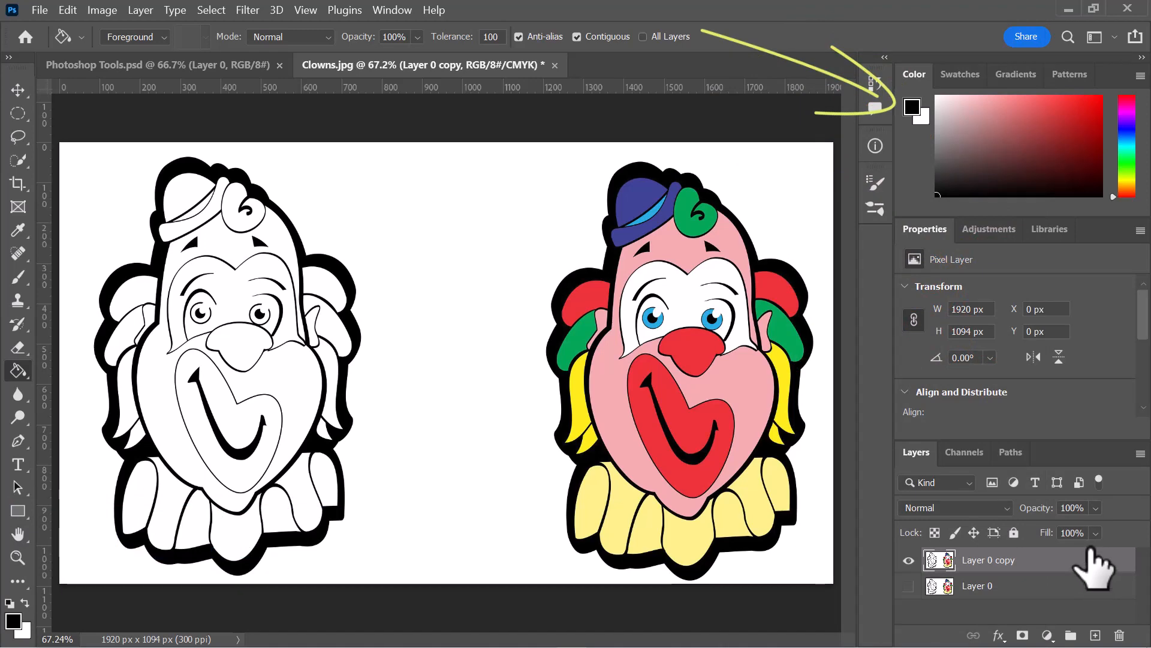
pyautogui.click(912, 108)
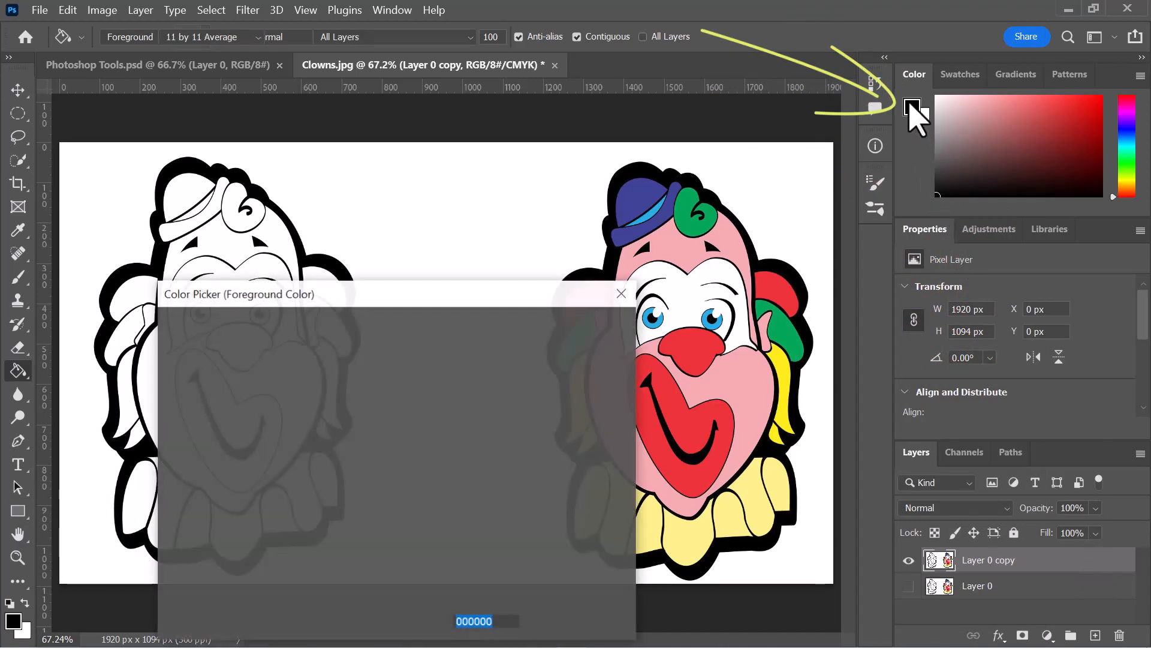
pyautogui.click(697, 348)
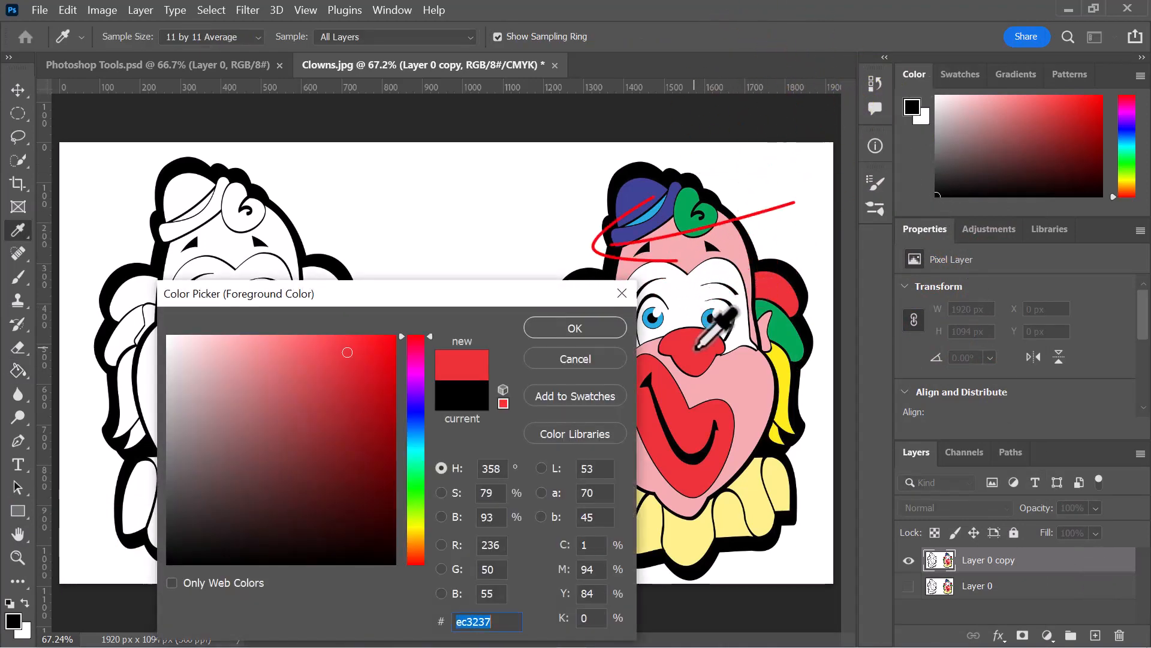
pyautogui.press('g')
pyautogui.click(574, 328)
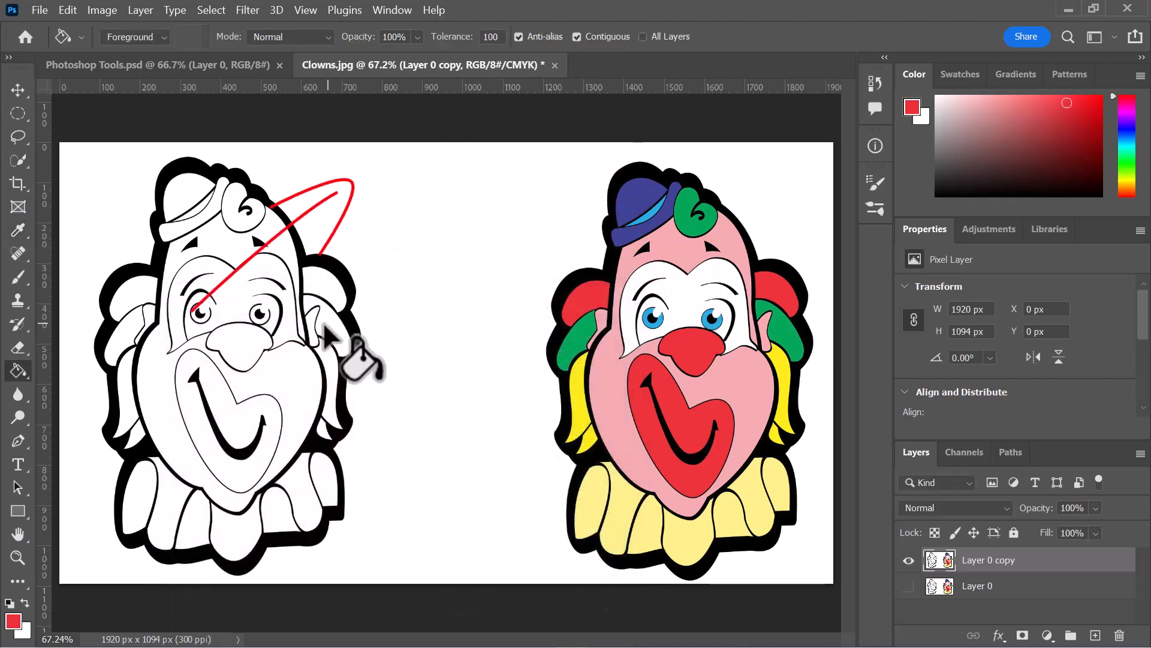
pyautogui.click(246, 345)
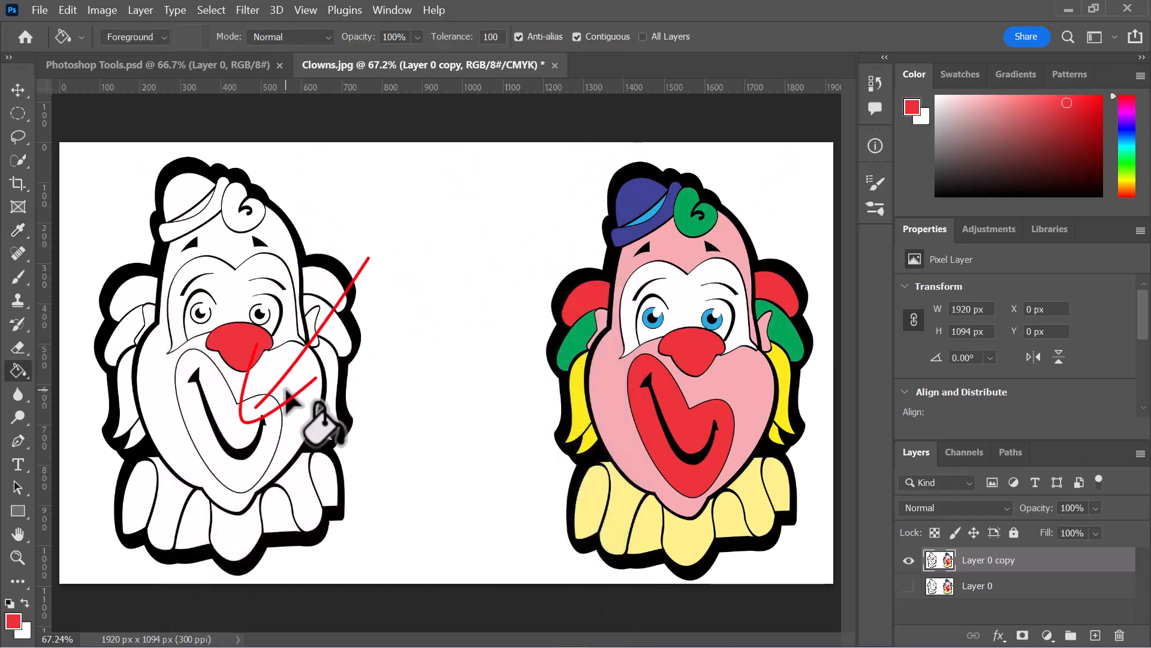
pyautogui.click(249, 417)
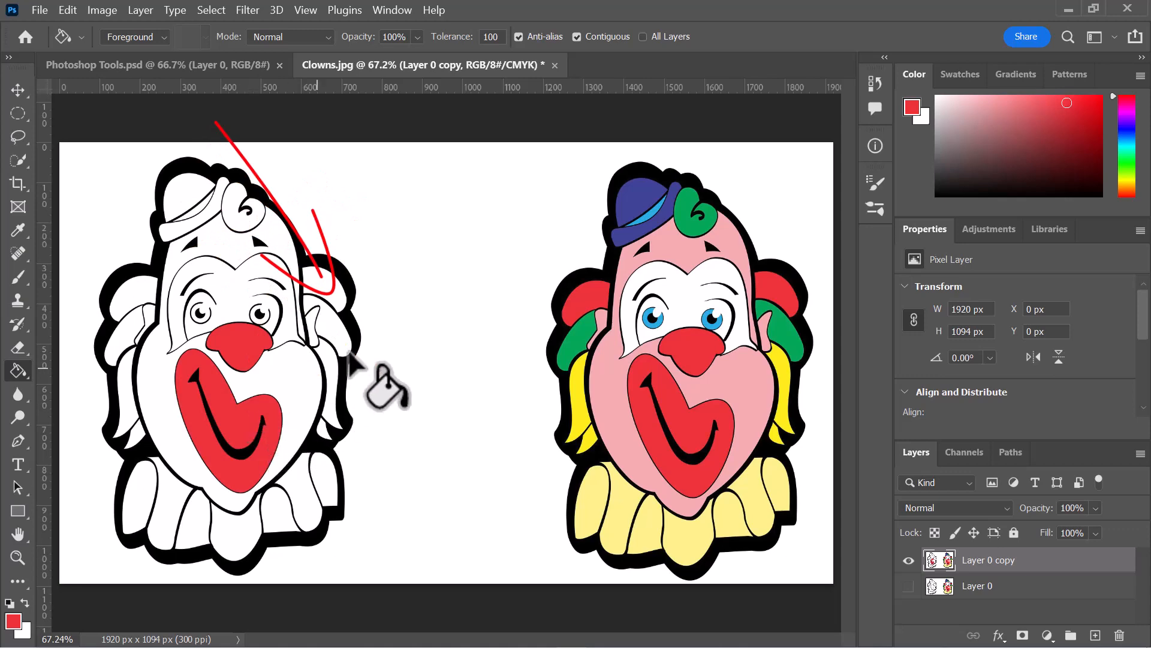
pyautogui.click(329, 287)
pyautogui.click(129, 297)
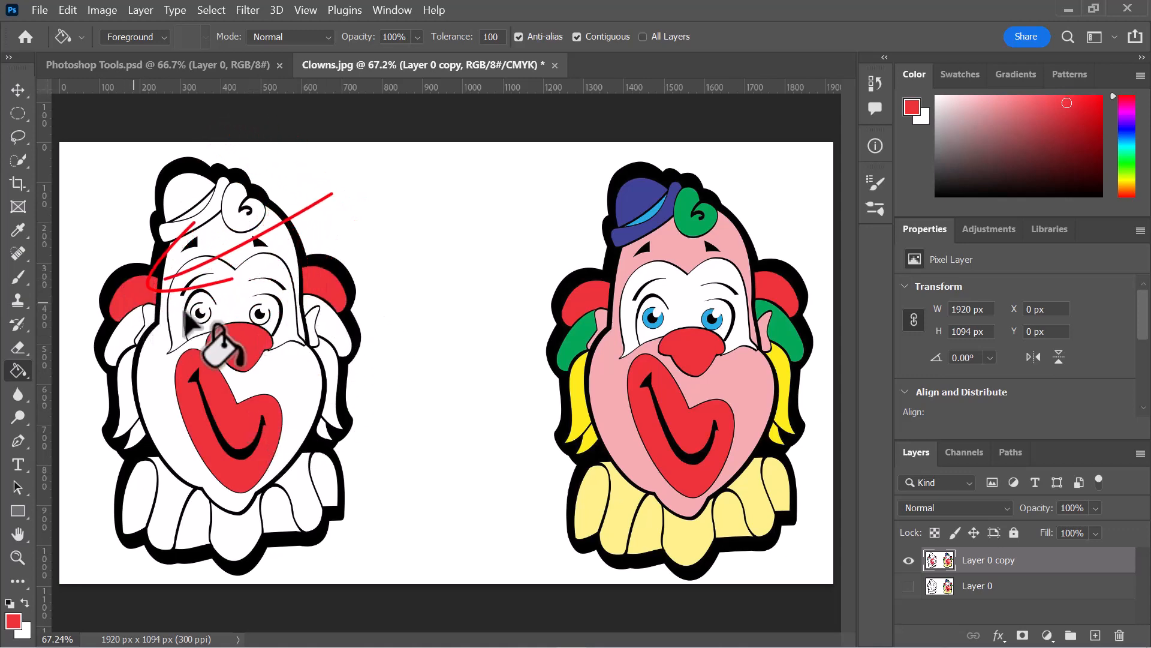
# Sample pink from the coloured clown's face and fill the left clown's face and ears with it.
pyautogui.click(912, 108)
pyautogui.click(626, 367)
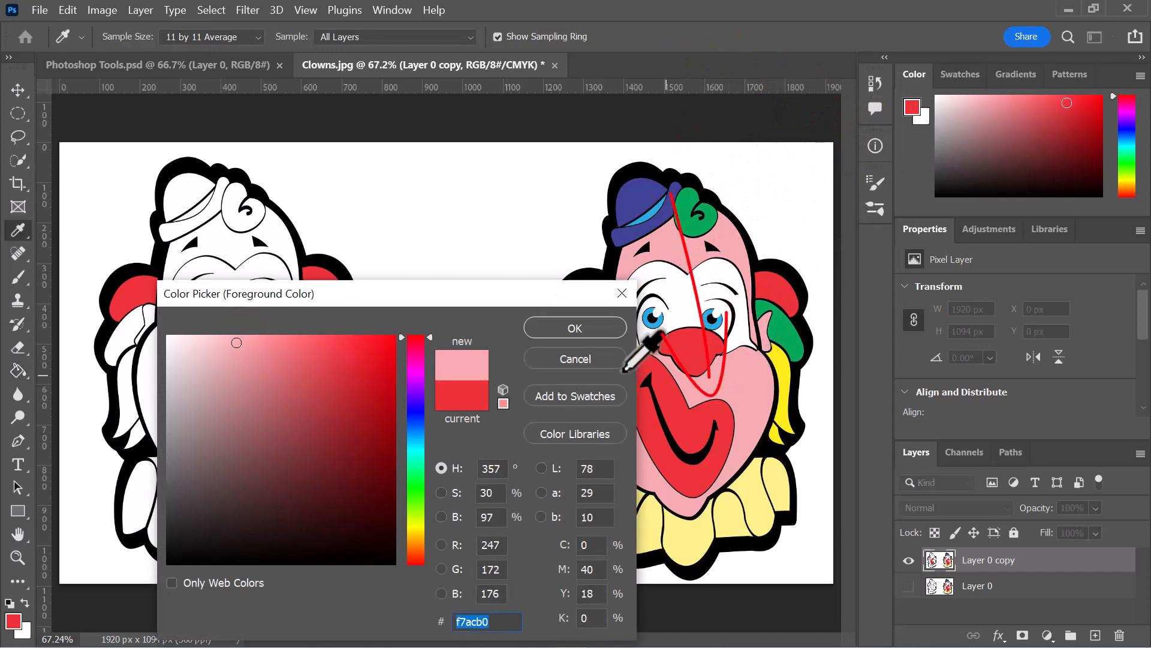
pyautogui.click(575, 328)
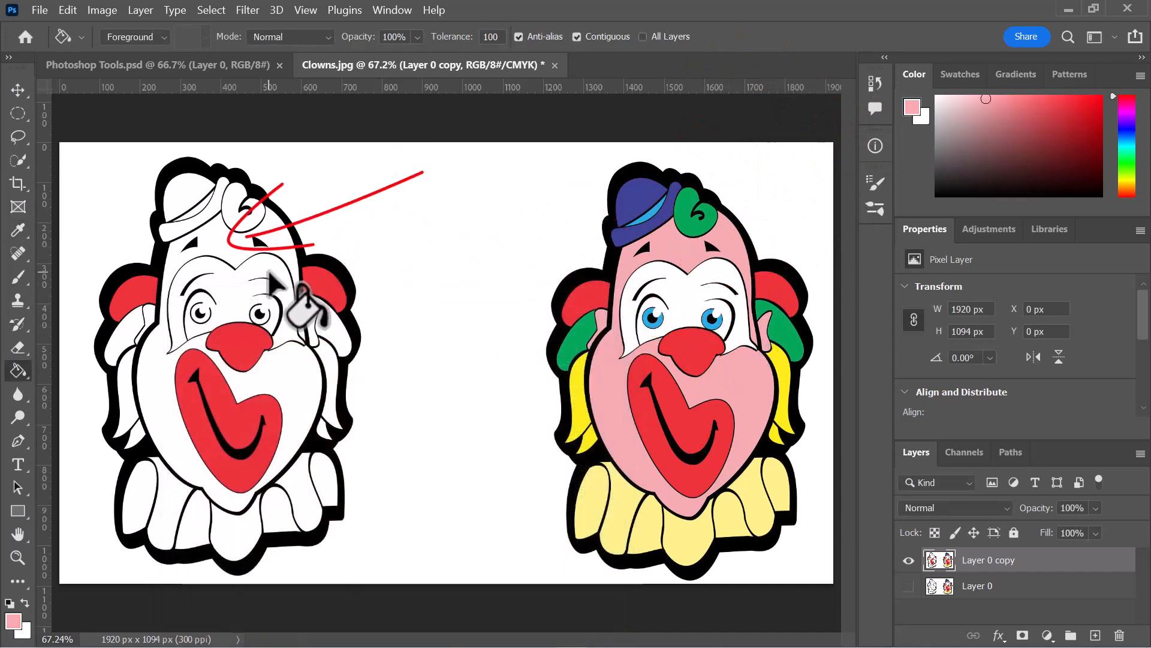
pyautogui.click(226, 251)
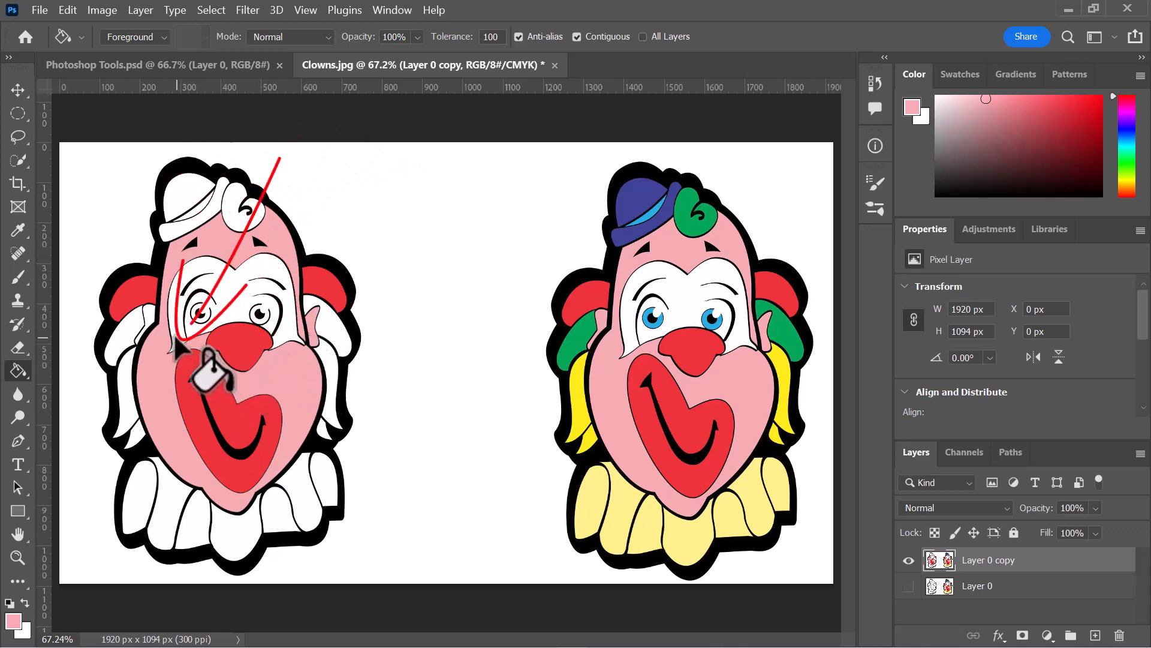
# Sample green from the reference clown's curl and fill the left clown's curl and both middle hair tufts.
pyautogui.click(914, 107)
pyautogui.click(695, 223)
pyautogui.click(574, 328)
pyautogui.click(239, 220)
pyautogui.click(327, 328)
pyautogui.click(133, 347)
# Sample dark blue from the reference clown's hat and fill the crown and brim of the left clown's hat.
pyautogui.click(912, 107)
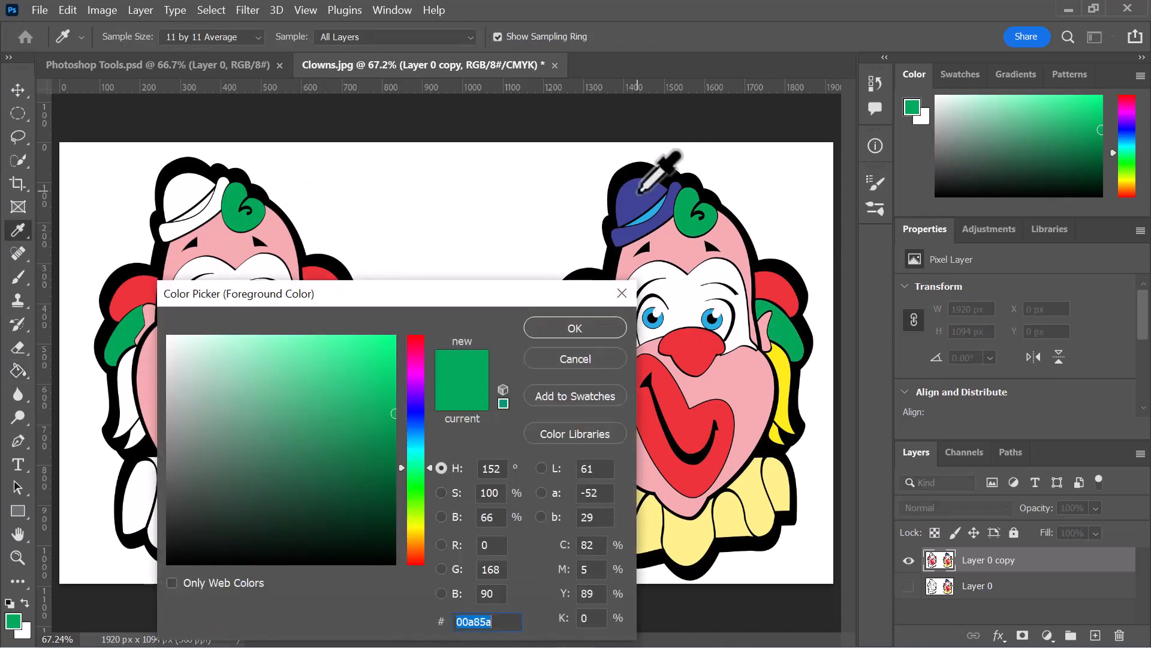
pyautogui.click(636, 198)
pyautogui.click(570, 326)
pyautogui.click(213, 210)
# Sample bright yellow from the reference clown's hair and fill the lower hair strands on both sides of the left clown.
pyautogui.click(912, 108)
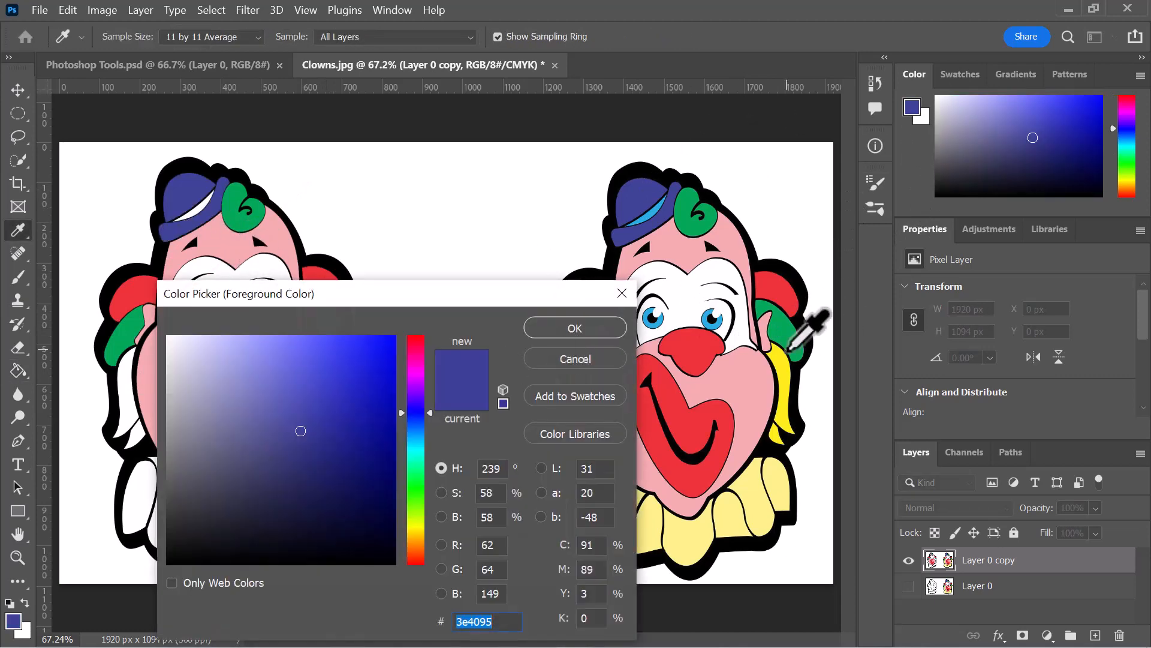
pyautogui.click(784, 360)
pyautogui.click(573, 328)
pyautogui.click(332, 369)
pyautogui.click(329, 433)
pyautogui.click(127, 434)
pyautogui.click(128, 412)
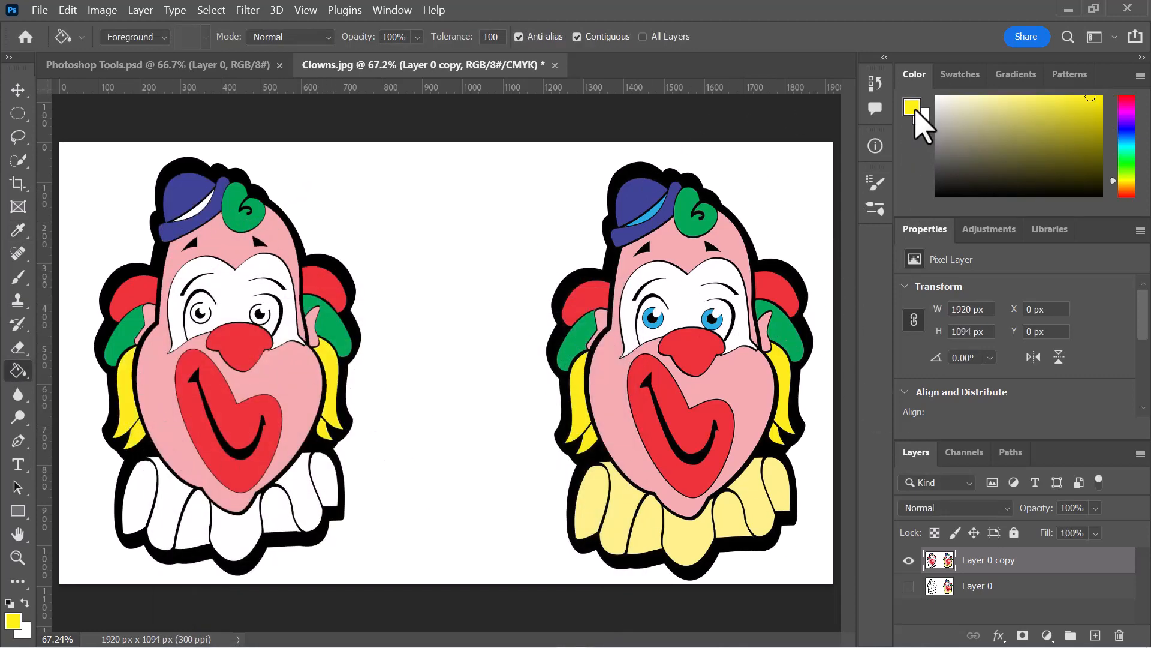
# Sample pale yellow from the reference clown's collar and fill every section of the left clown's ruffled collar.
pyautogui.click(912, 109)
pyautogui.click(770, 479)
pyautogui.click(574, 327)
pyautogui.click(322, 477)
pyautogui.click(298, 483)
pyautogui.click(275, 505)
pyautogui.click(236, 522)
pyautogui.click(180, 510)
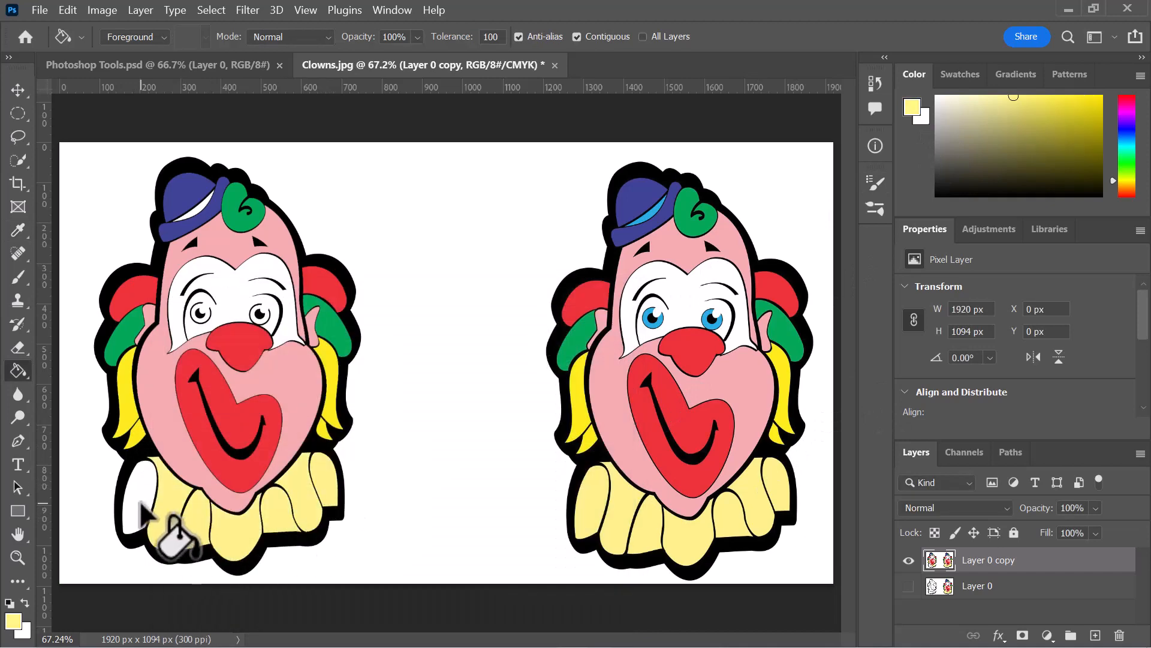
pyautogui.click(142, 505)
# Sample blue from the reference clown's iris as the foreground colour and fill the left clown's hat band.
pyautogui.click(912, 107)
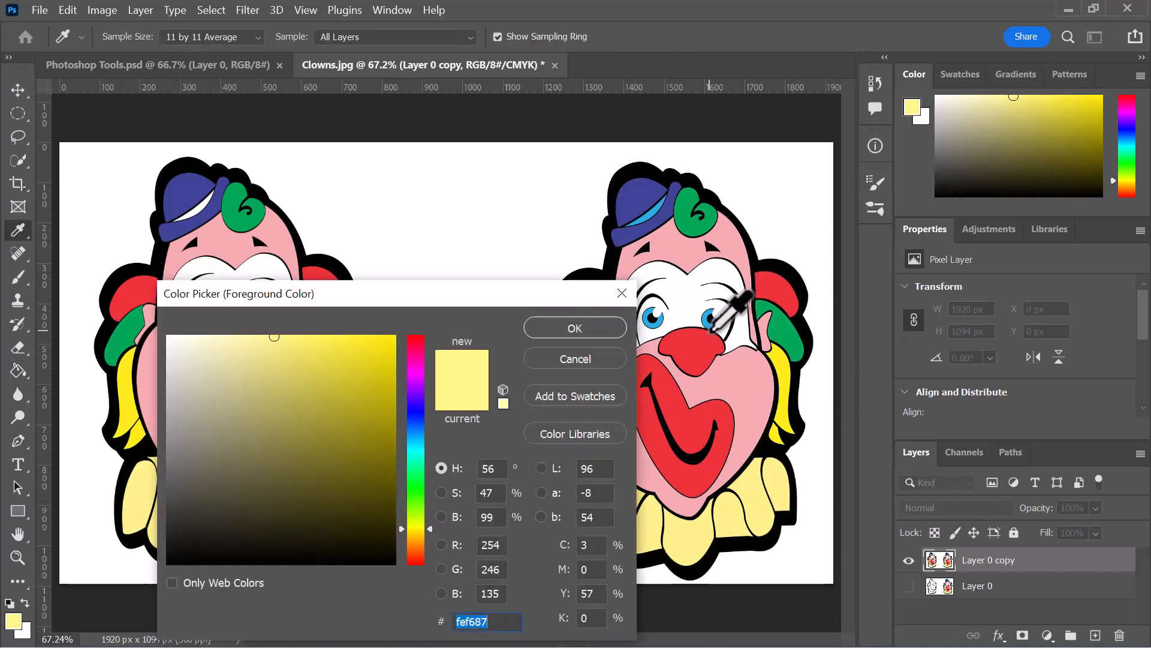
pyautogui.click(710, 327)
pyautogui.click(615, 328)
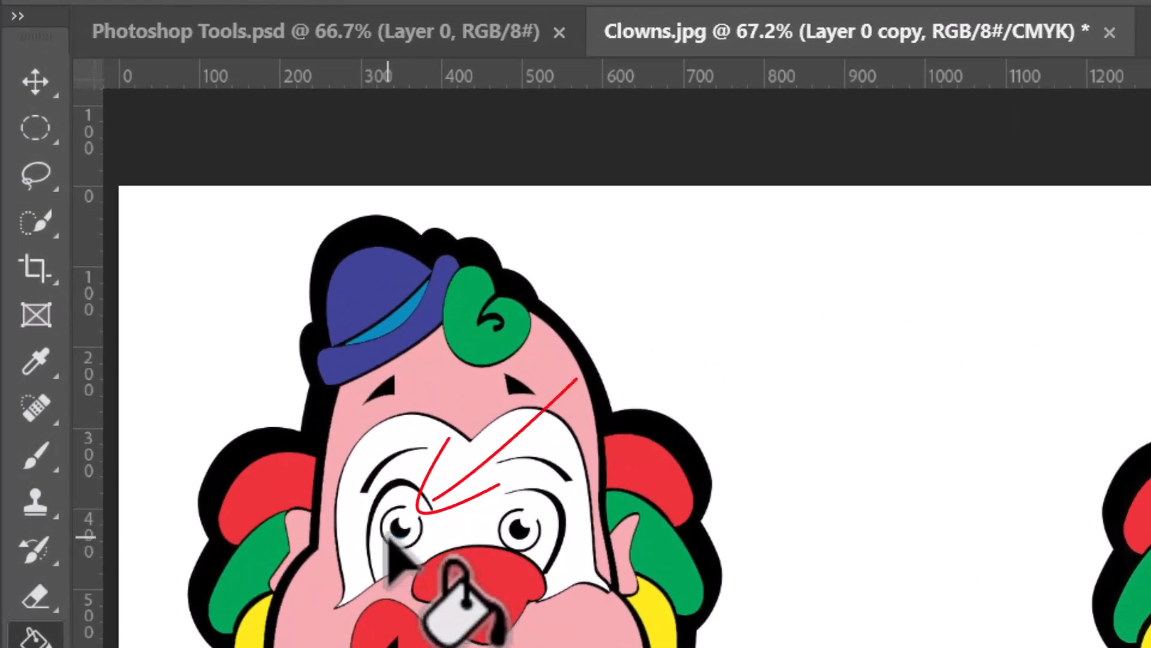
# Try to fill the left clown's iris with blue, then undo the fill.
pyautogui.click(397, 546)
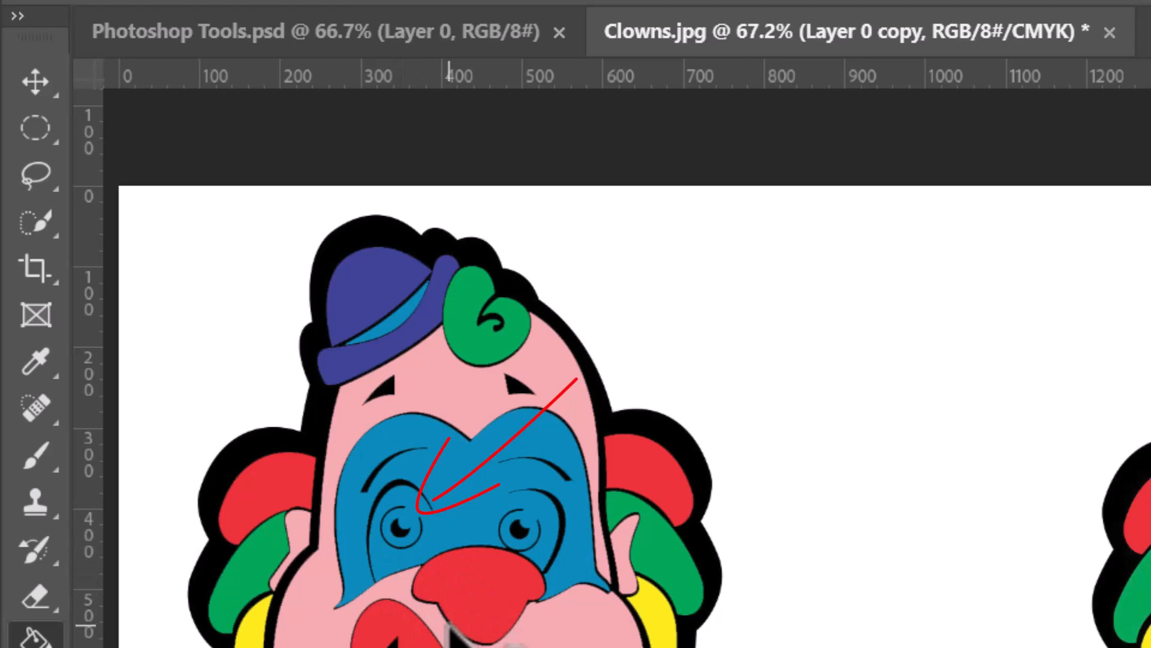
pyautogui.hotkey('ctrl', 'z')
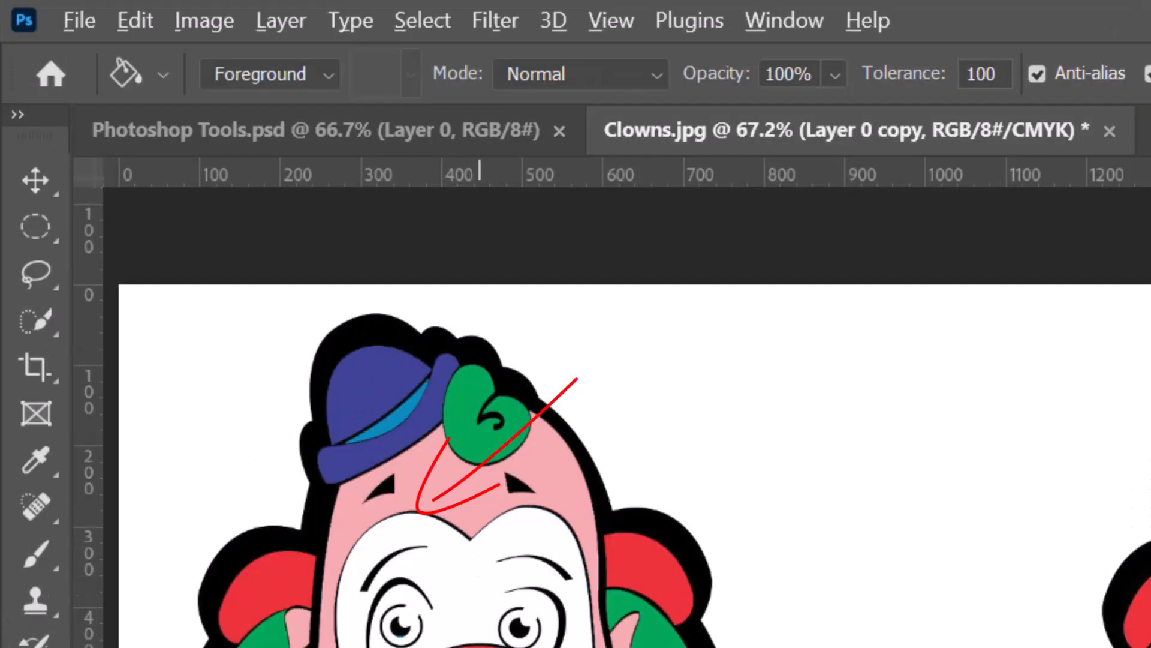
# Set up the Brush tool with a size of 1 px and increased hardness for detail work on the eyes.
pyautogui.scroll(10, 479, 642)
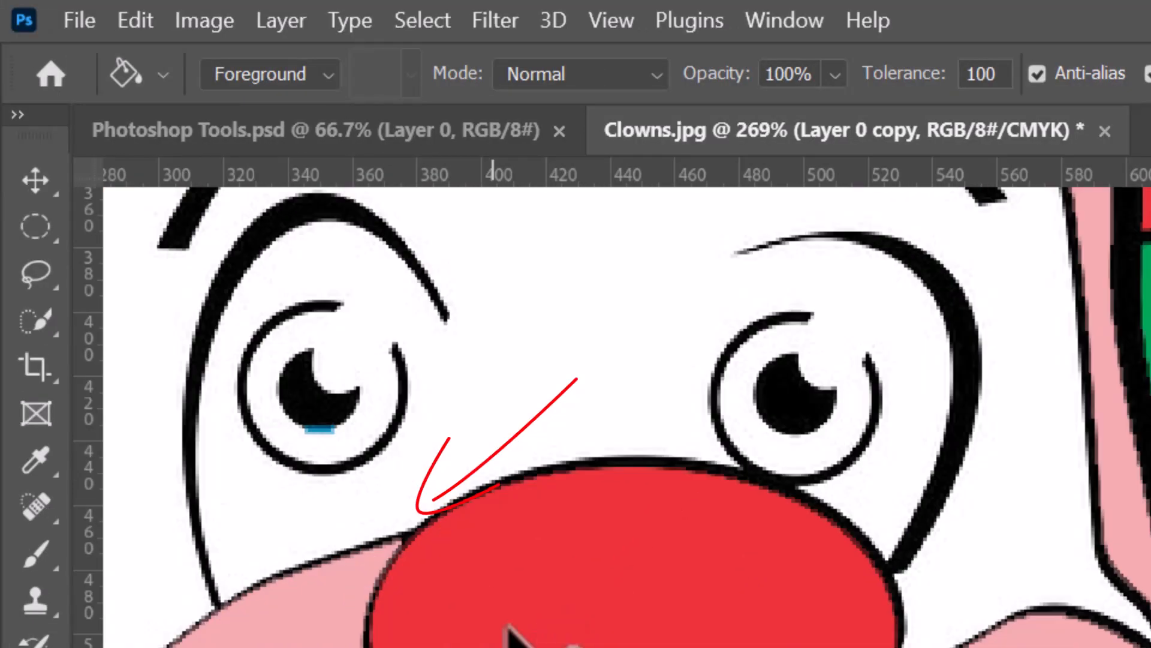
pyautogui.scroll(2, 982, 499)
pyautogui.hscroll(-5, 982, 499)
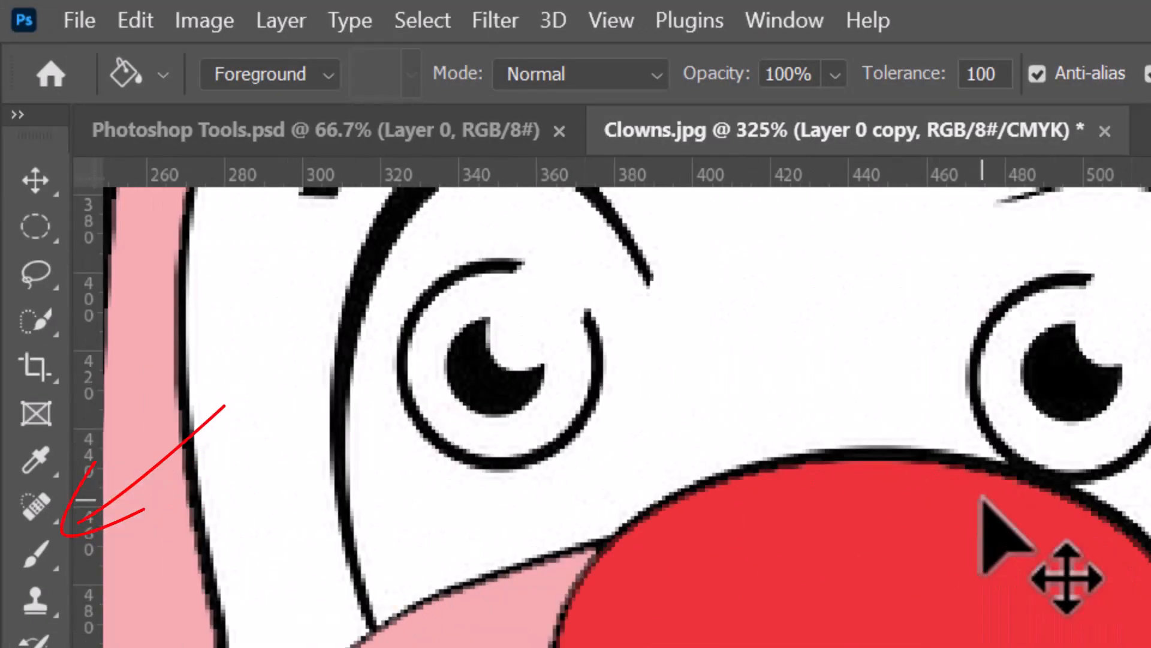
pyautogui.click(36, 555)
pyautogui.click(262, 73)
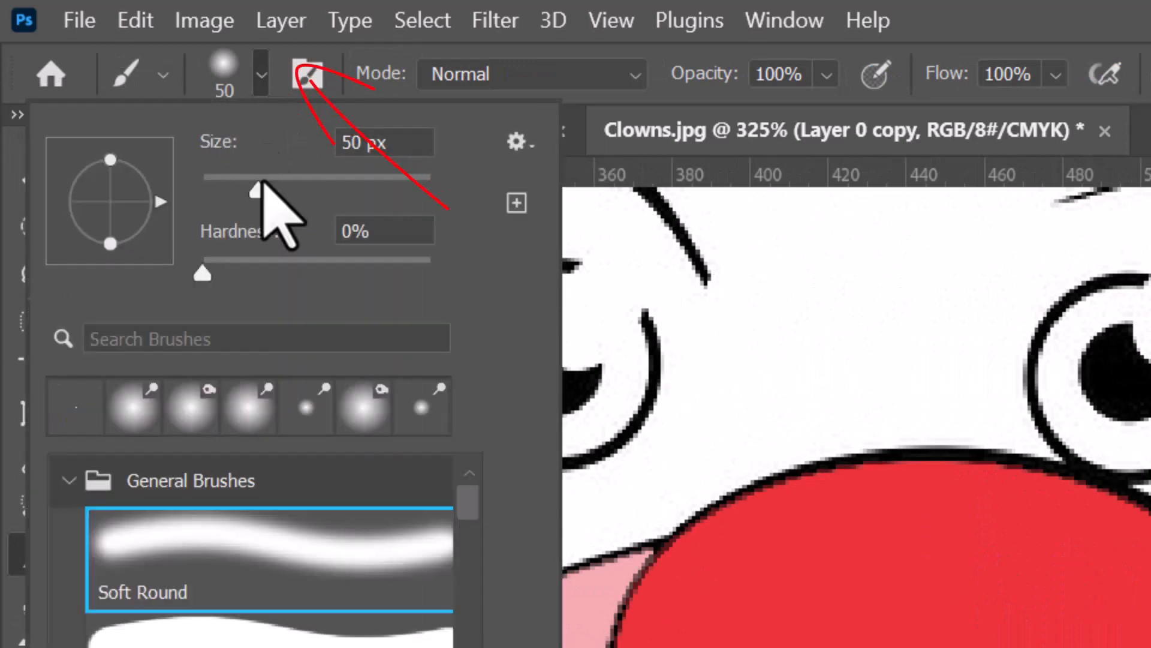
pyautogui.moveTo(260, 184); pyautogui.dragTo(221, 184)
pyautogui.click(356, 141)
pyautogui.press('BackSpace')
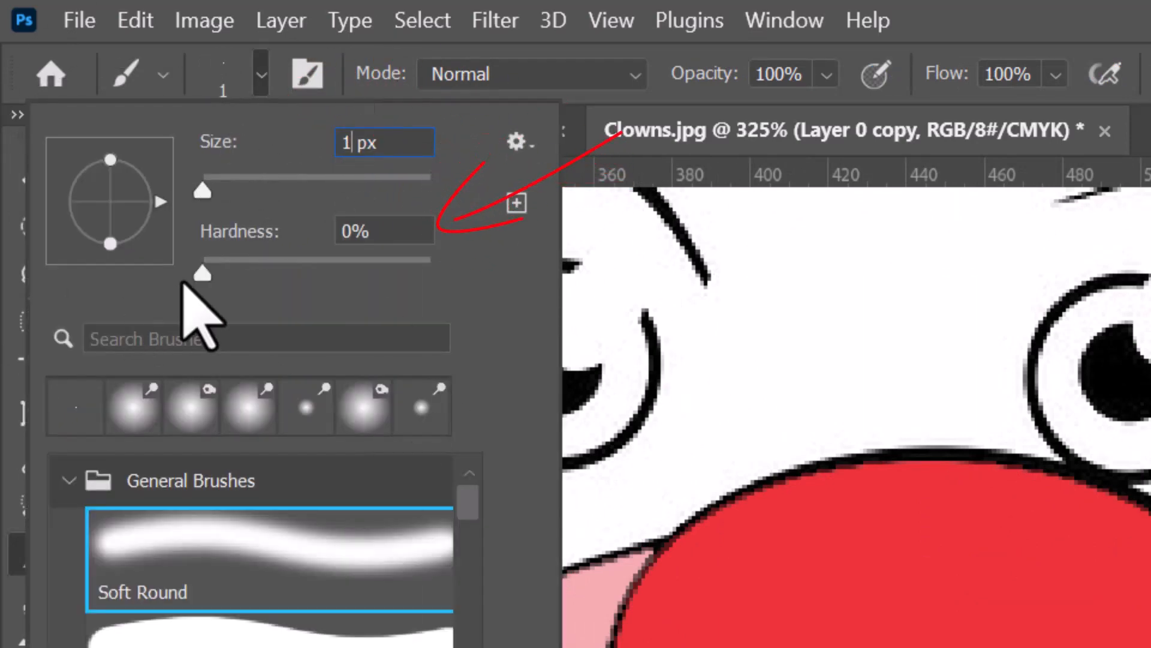
pyautogui.moveTo(201, 273)
pyautogui.mouseDown()
pyautogui.moveTo(462, 269)
pyautogui.moveTo(378, 294)
pyautogui.moveTo(366, 318)
pyautogui.mouseUp()
pyautogui.click(1071, 142)
# Paint thin blue lines from the iris outlines to the pupils to close the gaps in both of the left clown's eyes.
pyautogui.moveTo(471, 318); pyautogui.dragTo(429, 368)
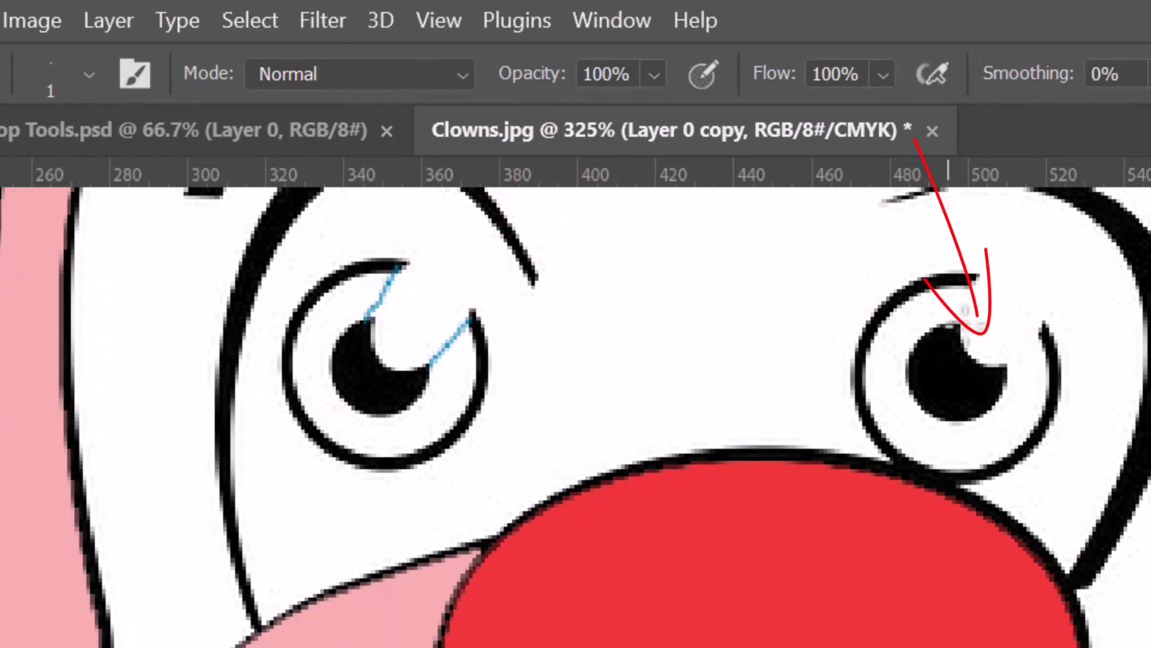
pyautogui.moveTo(973, 277); pyautogui.dragTo(959, 322)
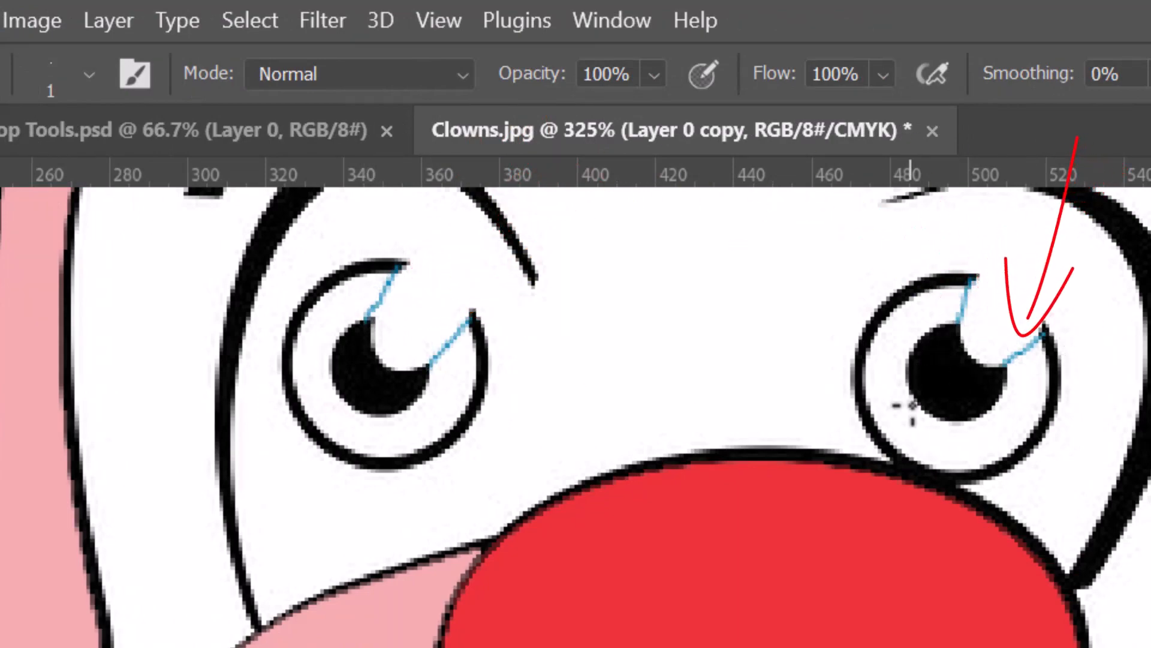
# Fill both irises of the left clown with the blue foreground colour using the Paint Bucket tool.
pyautogui.hotkey('ctrl', '0')
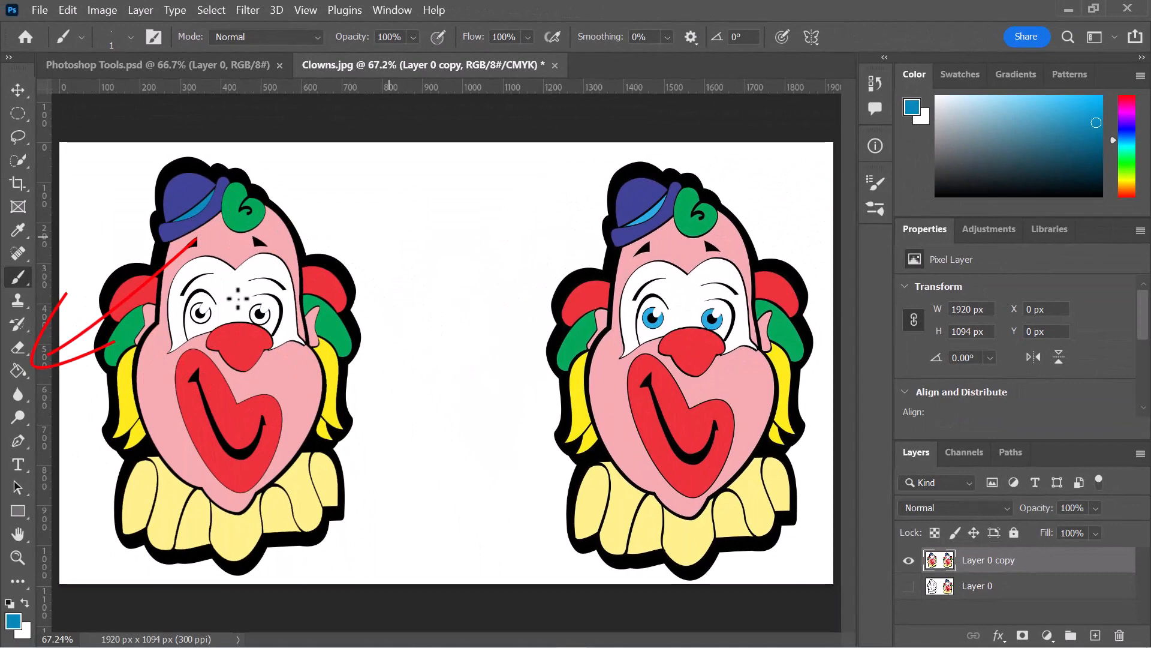
pyautogui.click(18, 370)
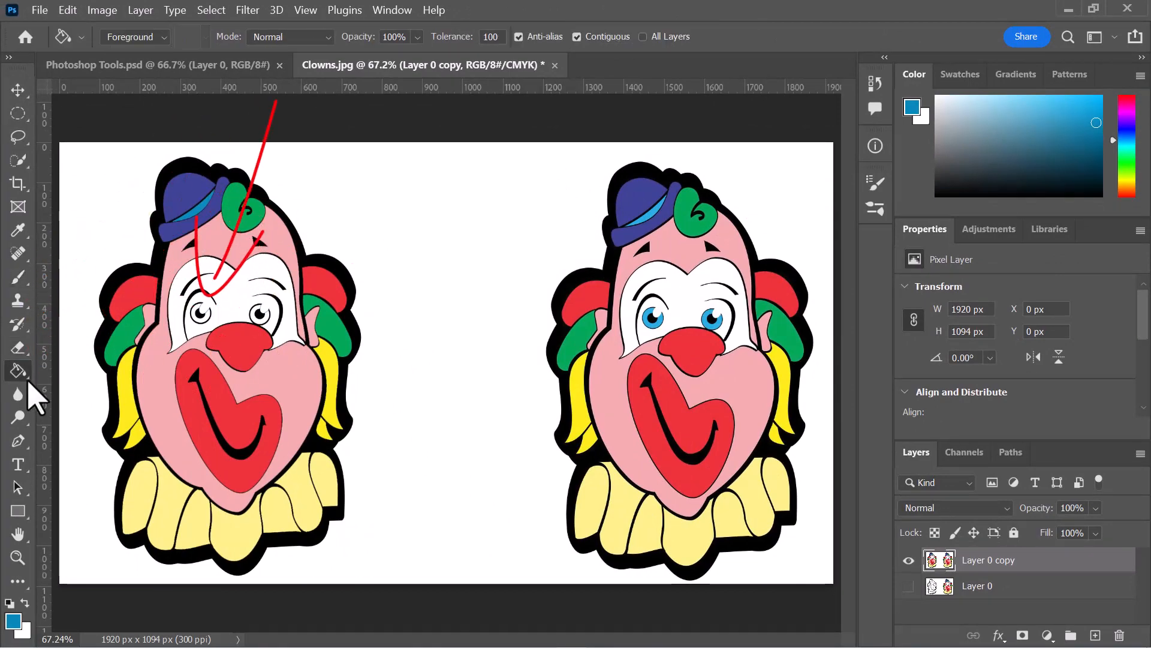
pyautogui.click(201, 316)
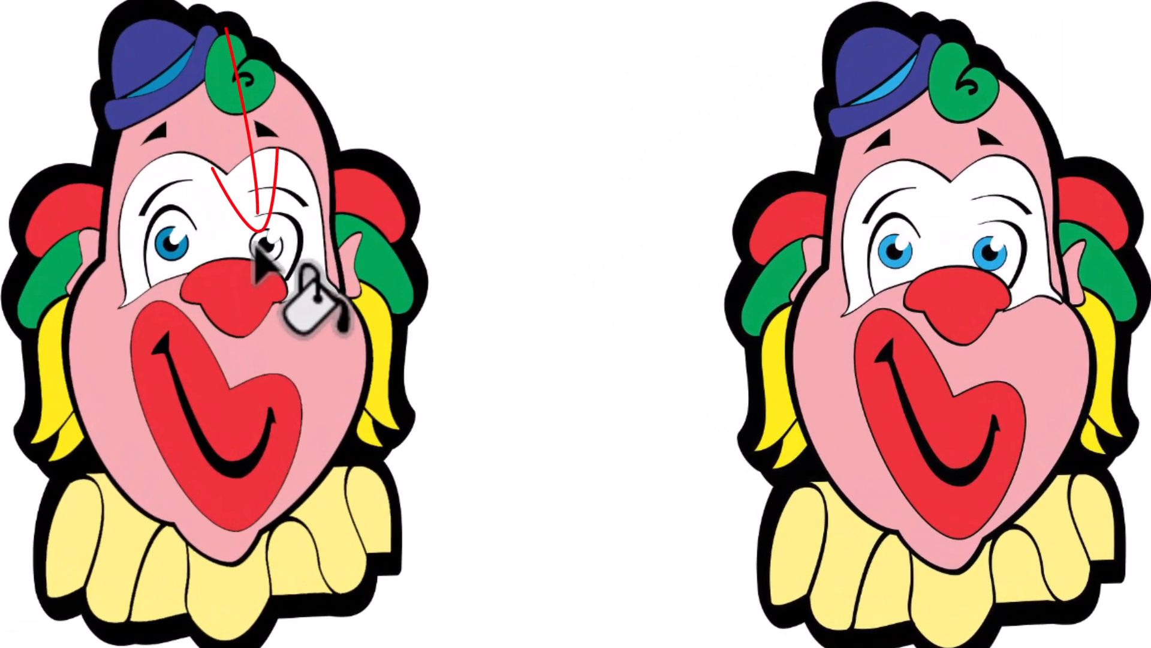
pyautogui.click(256, 250)
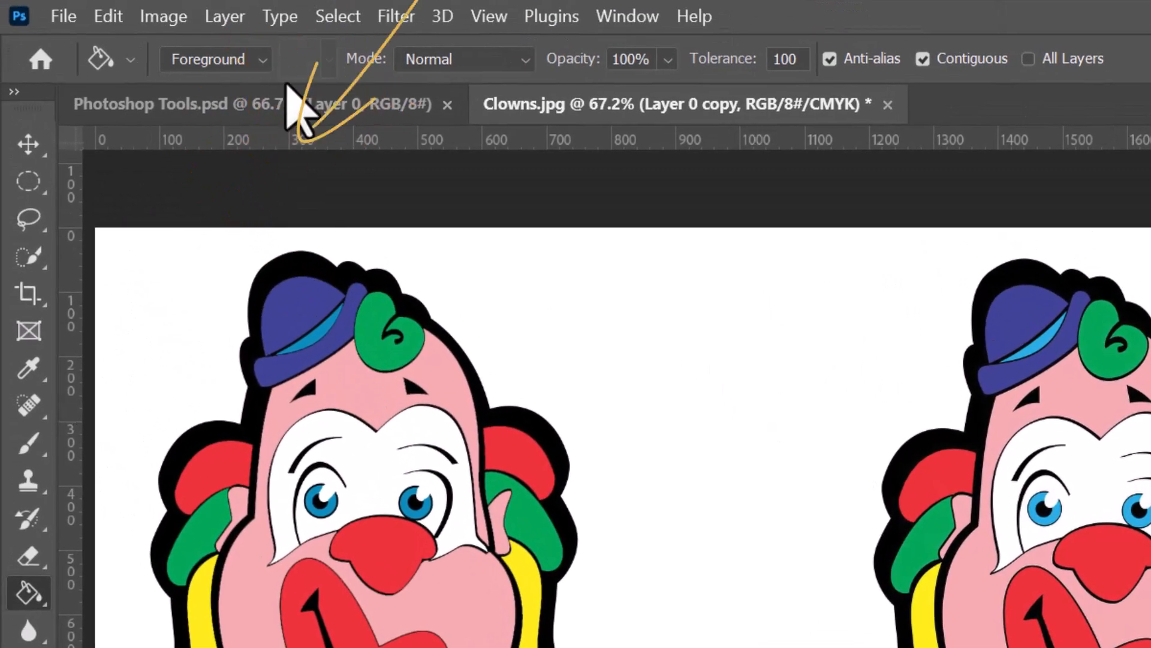
# Switch the Paint Bucket's fill source to Pattern, choose the third Water pattern and fill the white background around the clowns.
pyautogui.click(263, 60)
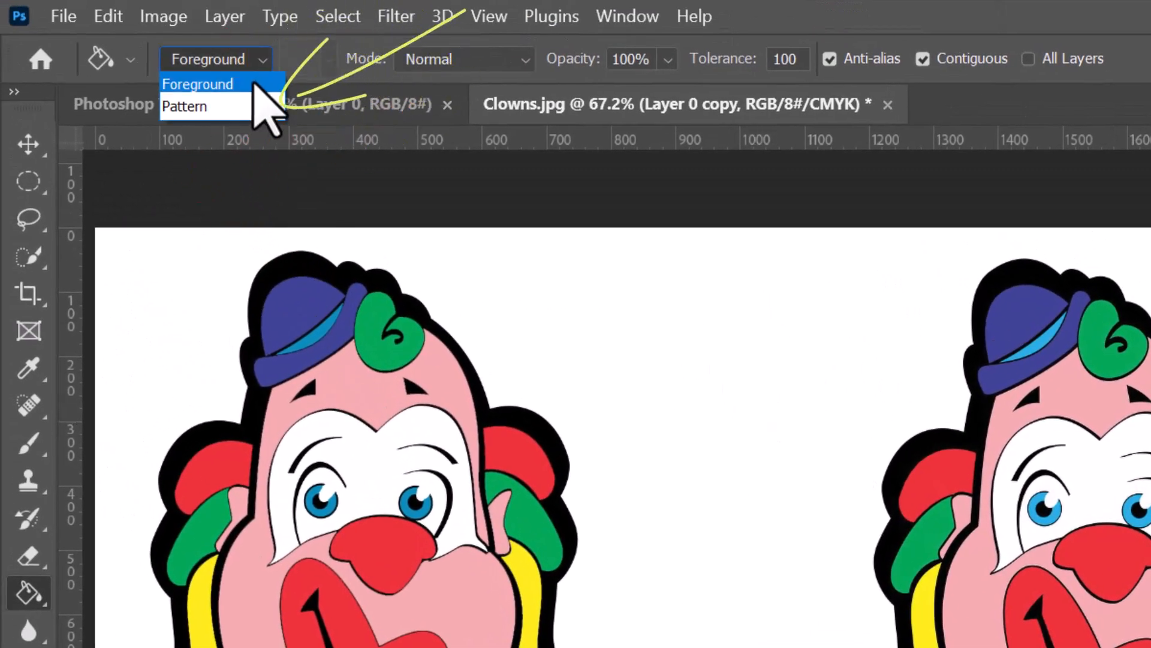
pyautogui.click(225, 108)
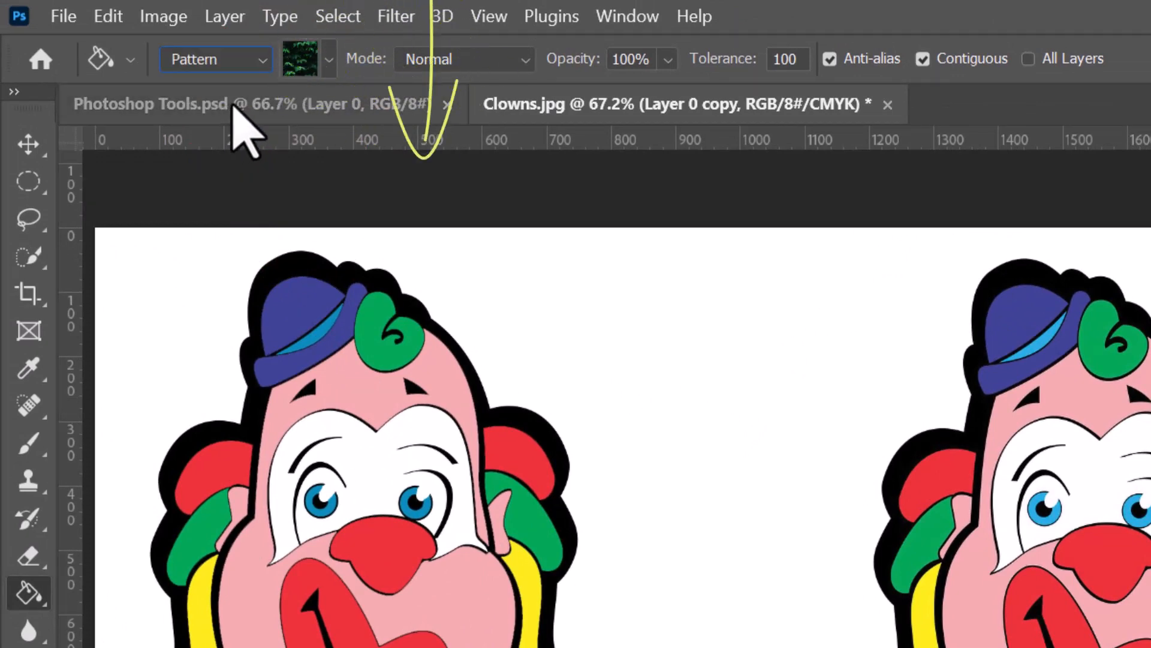
pyautogui.click(329, 60)
pyautogui.click(151, 240)
pyautogui.click(278, 283)
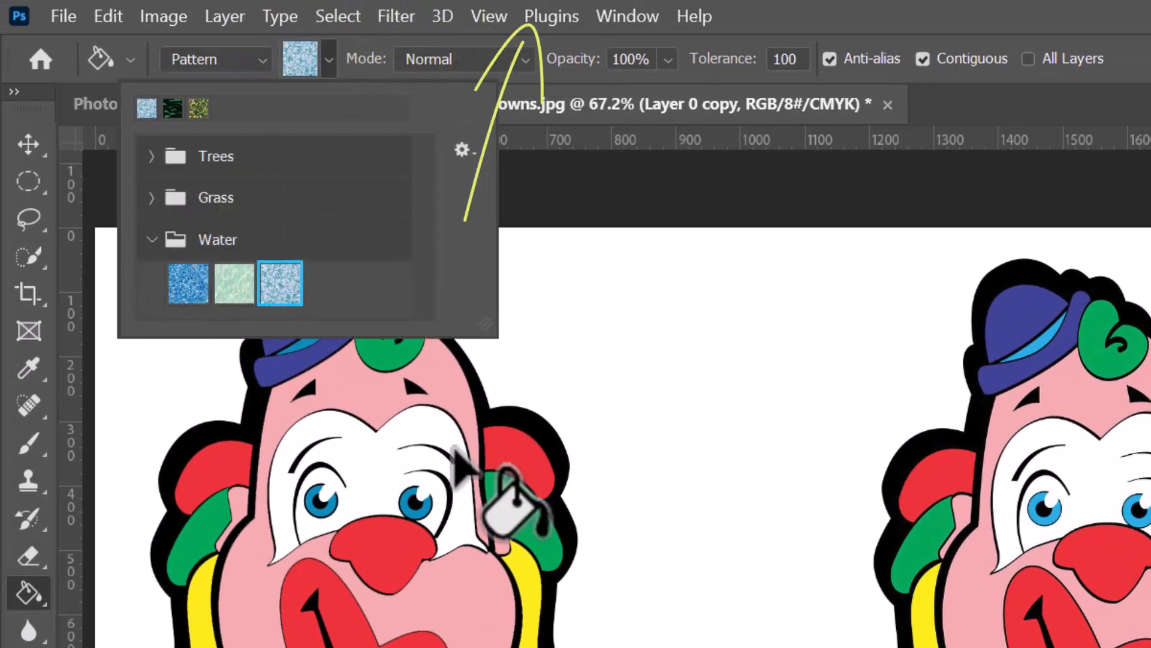
pyautogui.click(662, 313)
pyautogui.click(661, 312)
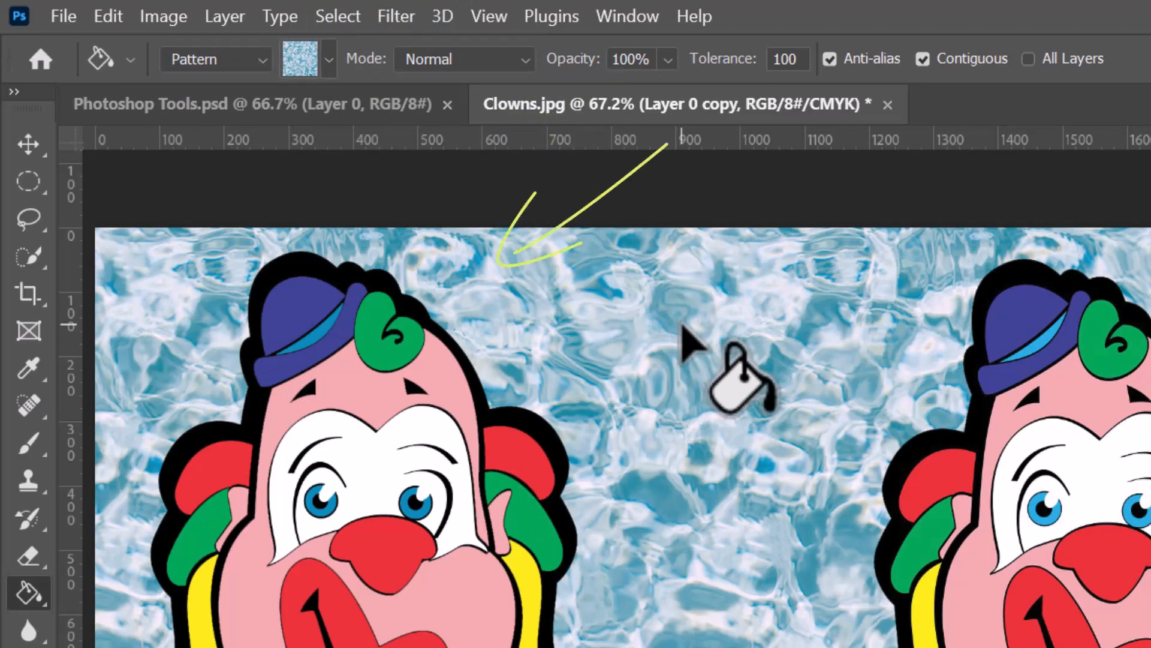
pyautogui.click(521, 60)
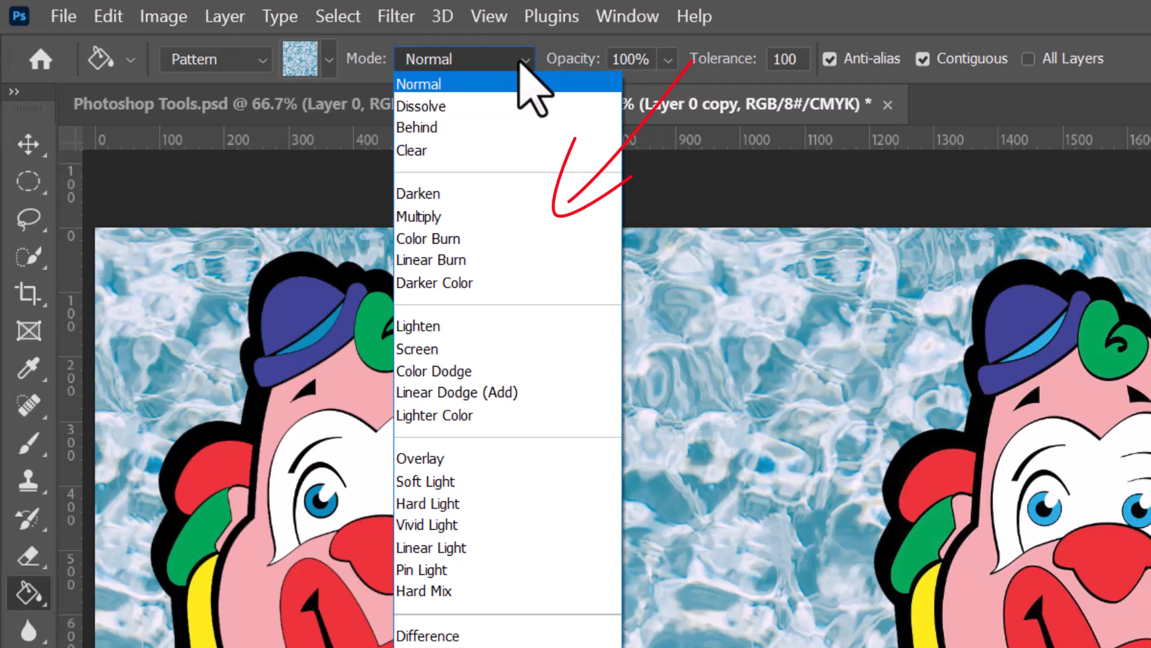
pyautogui.click(520, 60)
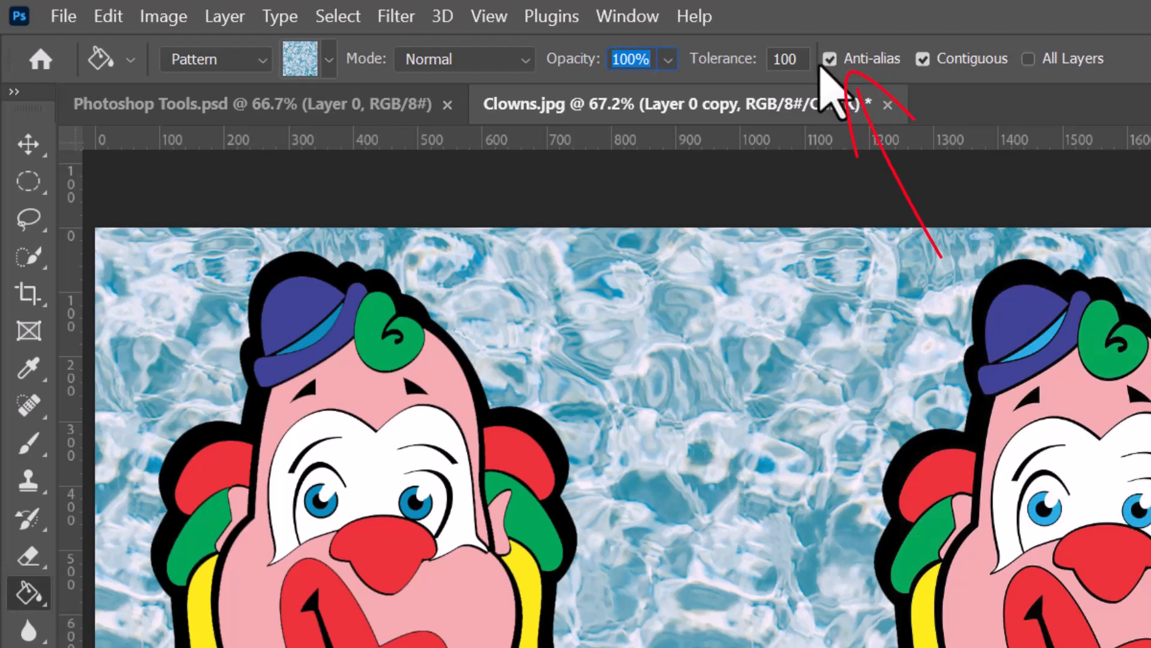
# Turn off Contiguous, switch the fill source to Foreground, fill the right clown's pink forehead with blue and undo the fill.
pyautogui.click(924, 60)
pyautogui.click(258, 59)
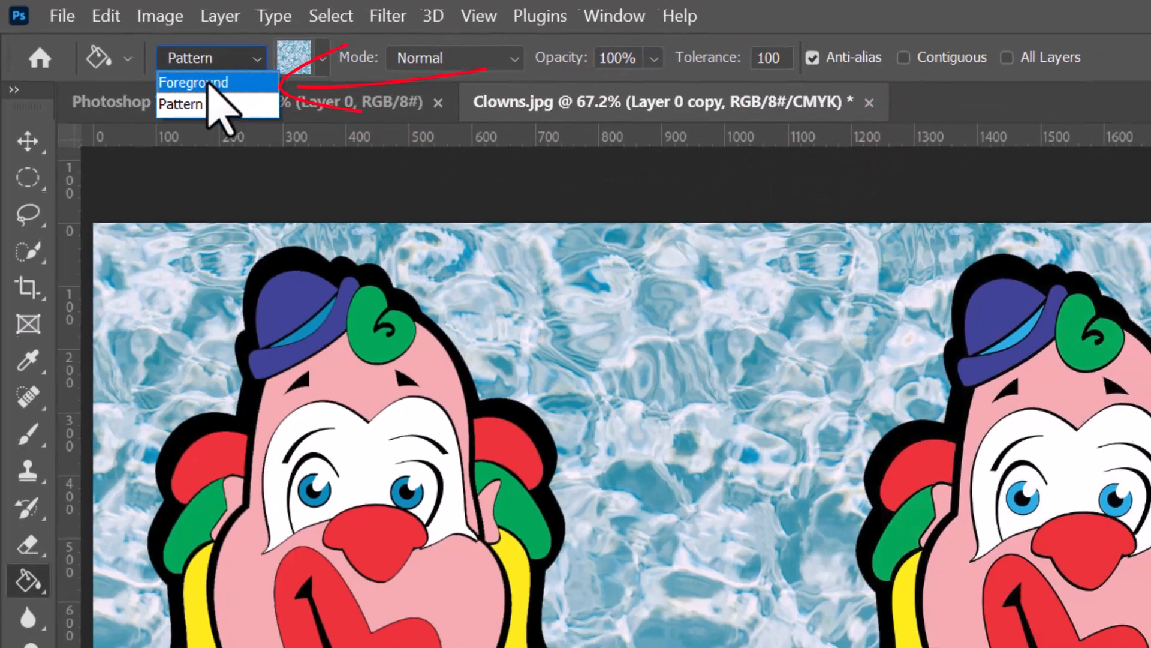
pyautogui.click(198, 82)
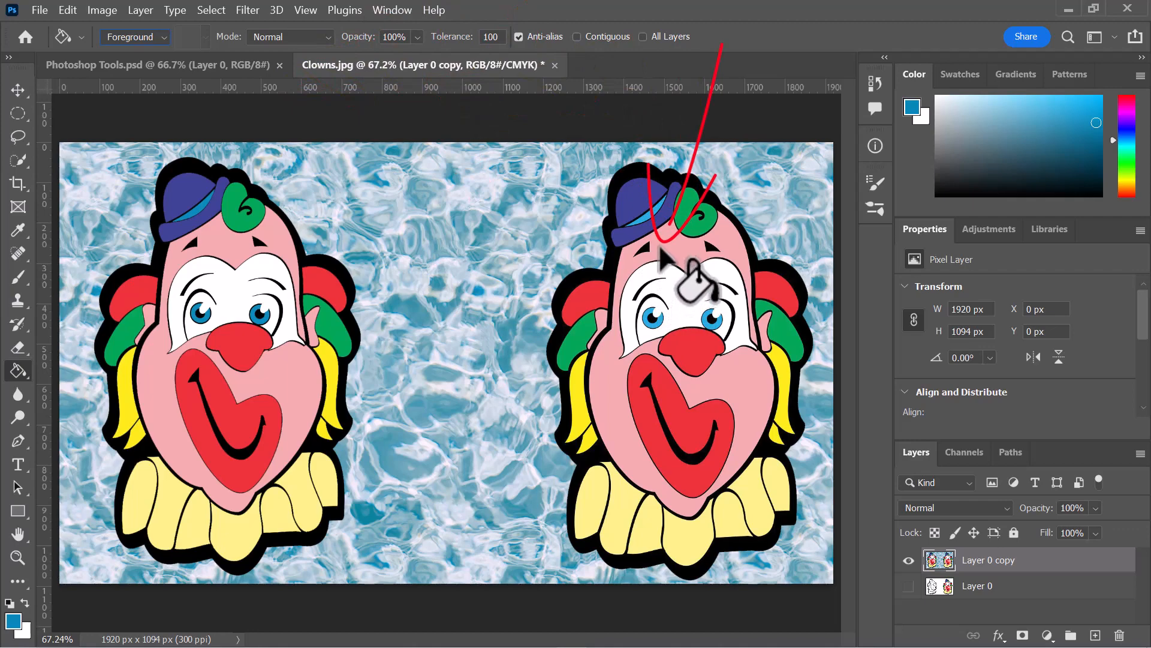
pyautogui.click(662, 251)
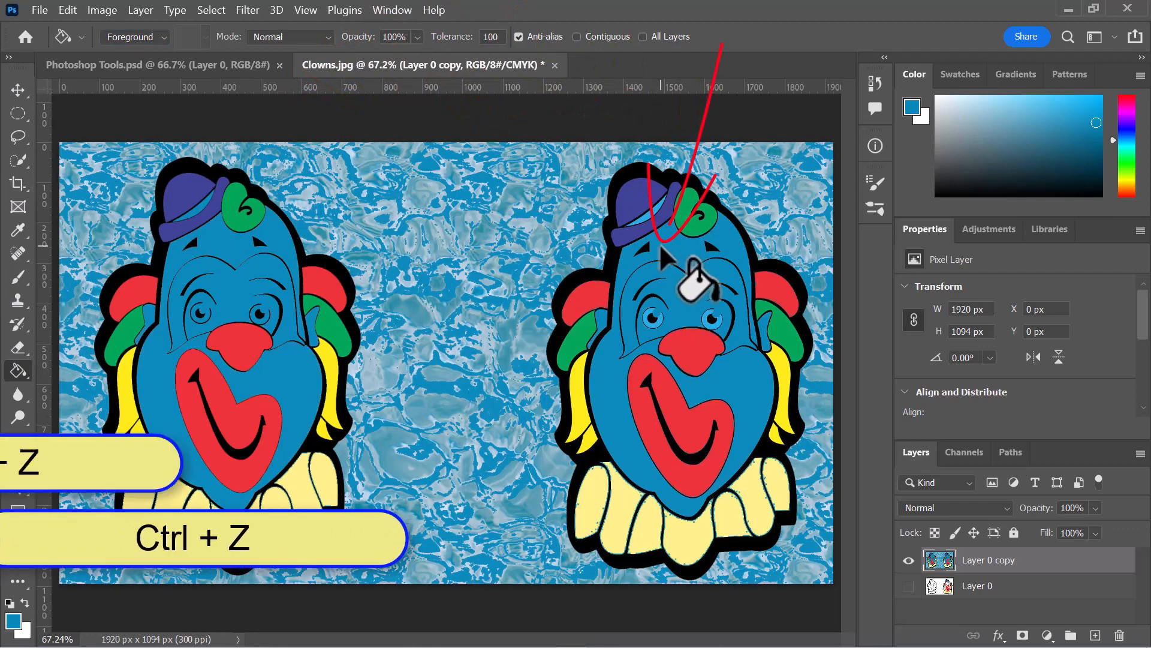
pyautogui.hotkey('ctrl', 'z')
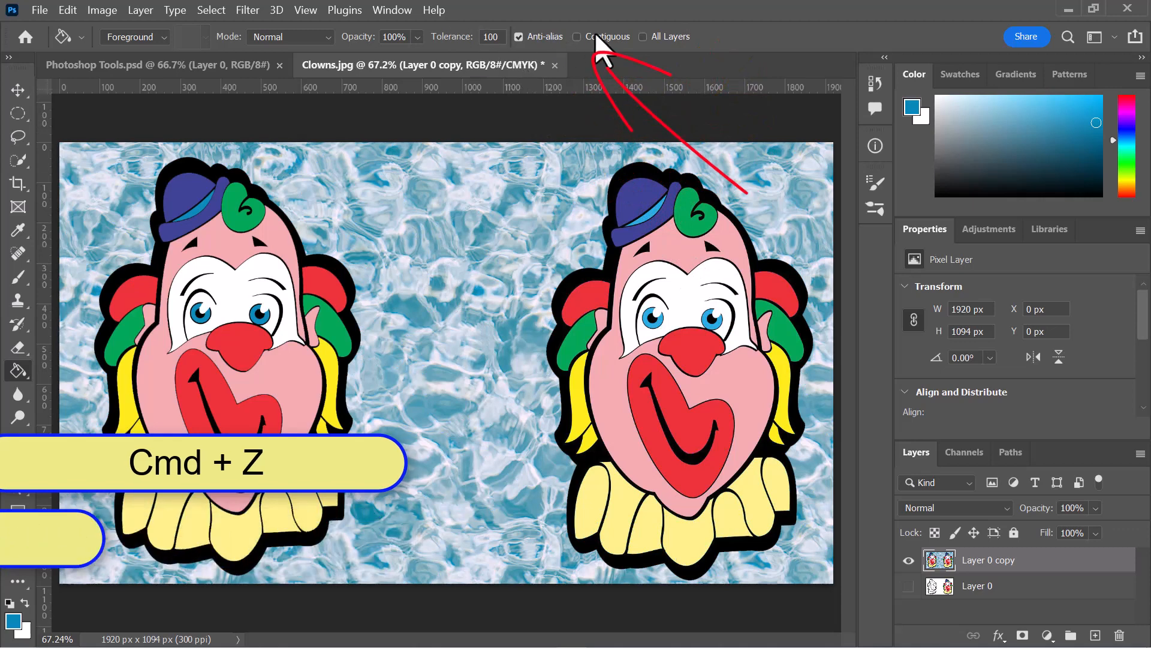
# Turn Contiguous back on, try blue fills on the right clown's white eye area and pink forehead, and undo them.
pyautogui.click(577, 36)
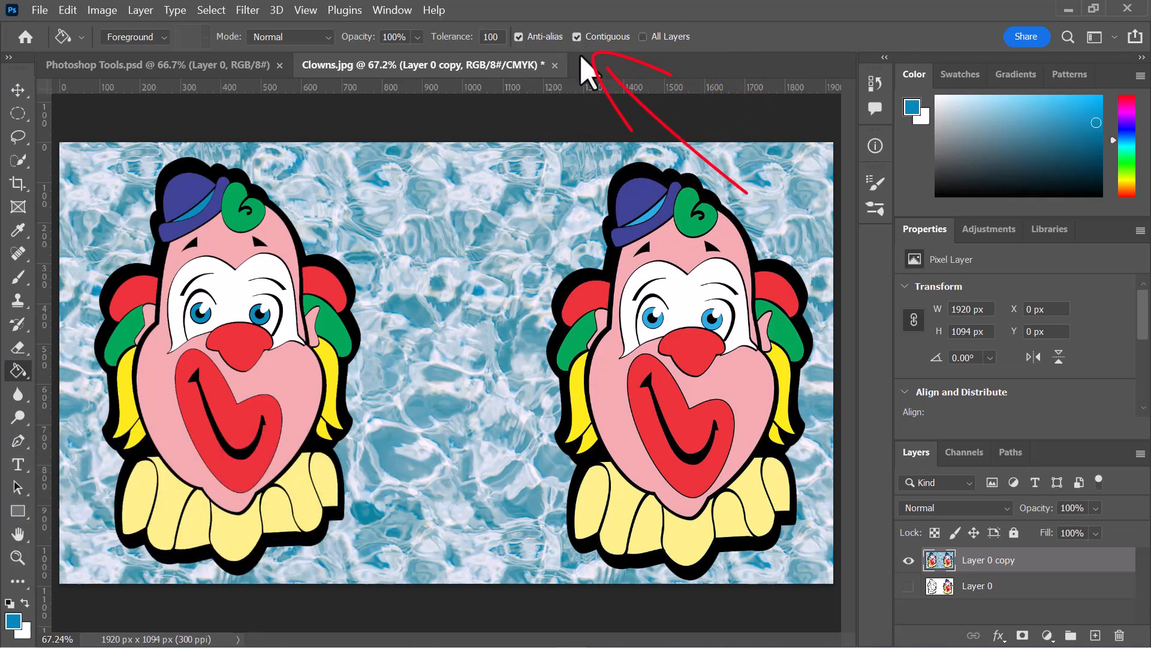
pyautogui.click(673, 291)
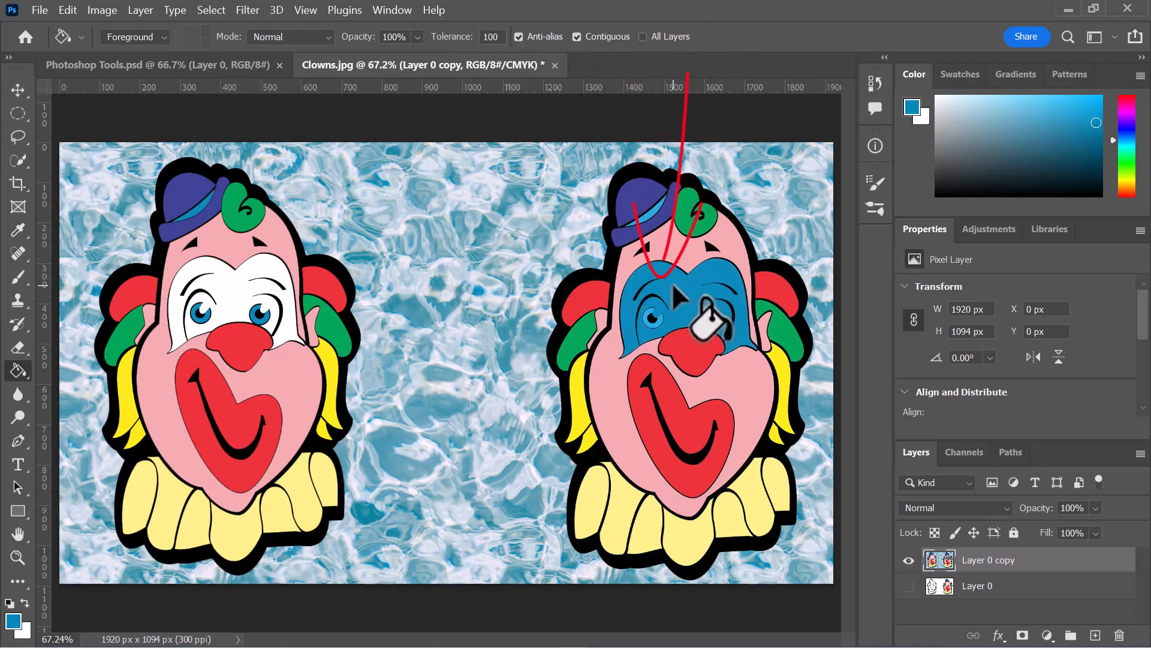
pyautogui.hotkey('ctrl', 'z')
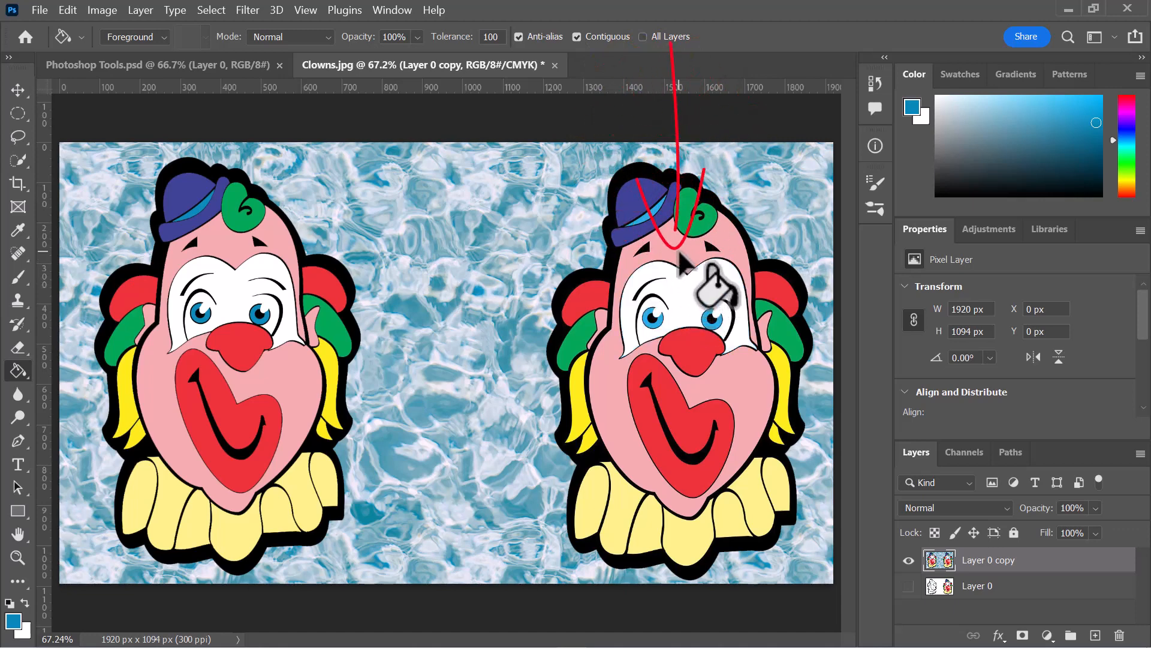
pyautogui.click(680, 253)
pyautogui.hotkey('ctrl', 'z')
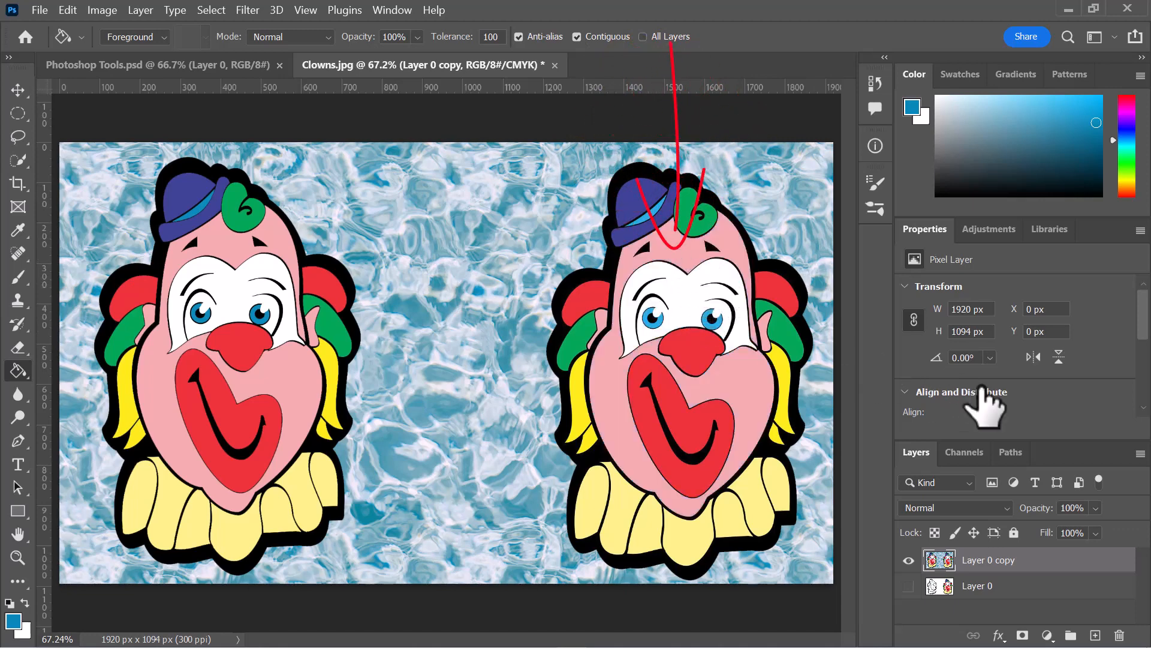
# Hide the Layer 0 copy layer and show it again to compare the clowns before and after colouring.
pyautogui.click(912, 561)
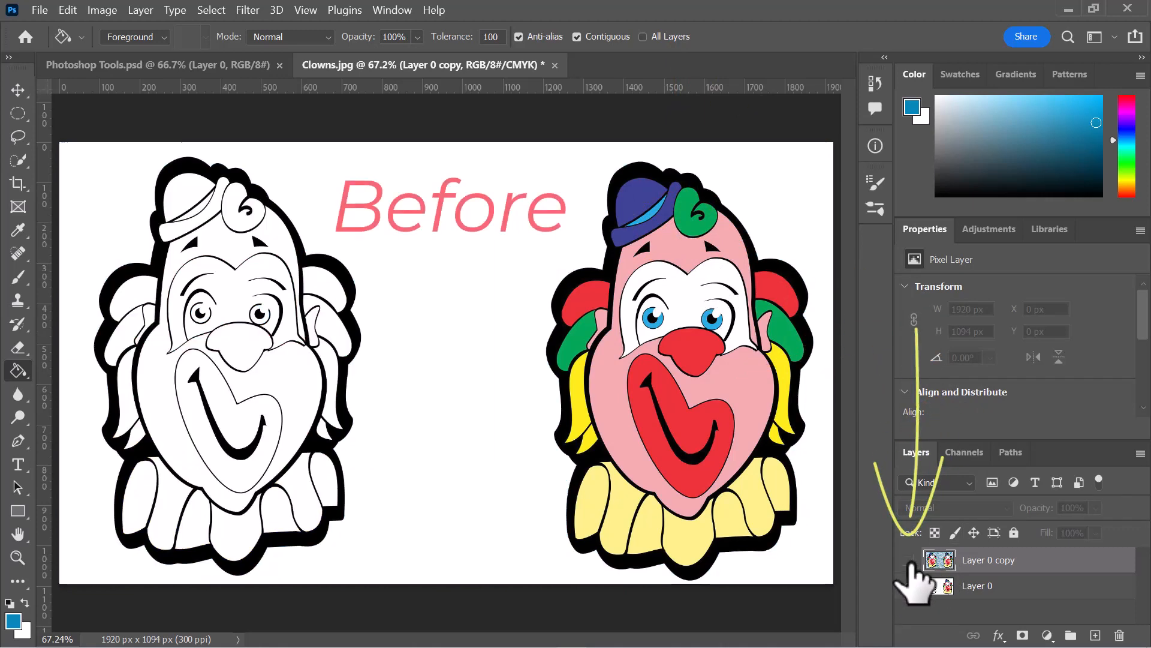
pyautogui.click(912, 561)
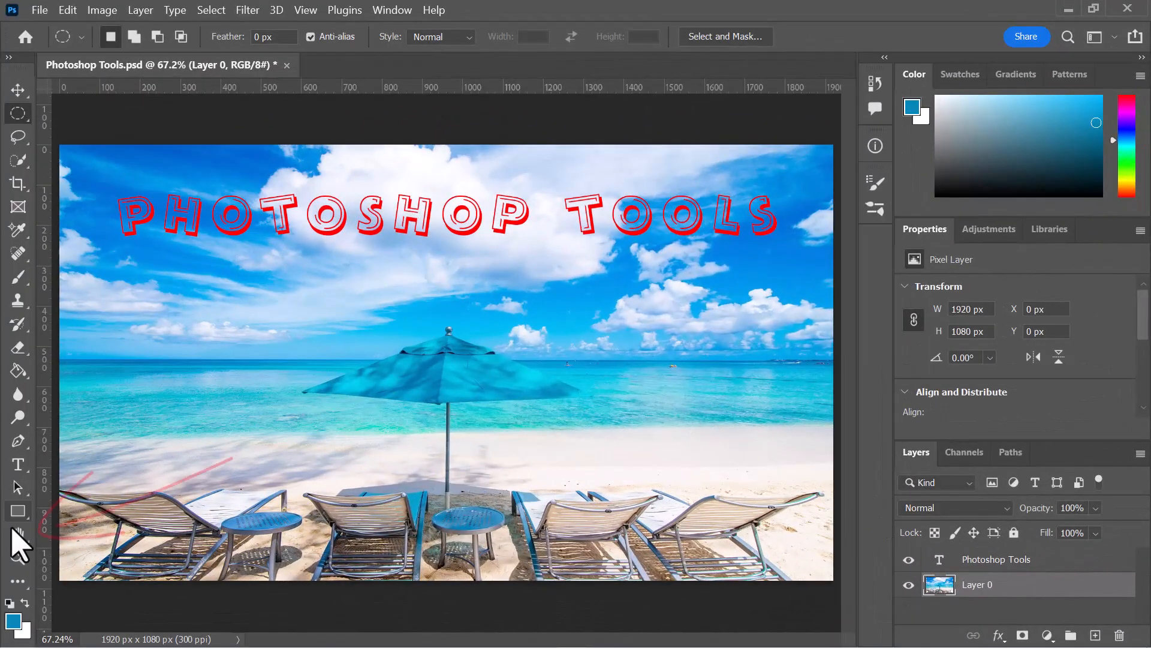
# Zoom into the beach photo and pan across it, first with the Hand tool and again with the Spot Healing Brush active.
pyautogui.click(15, 536)
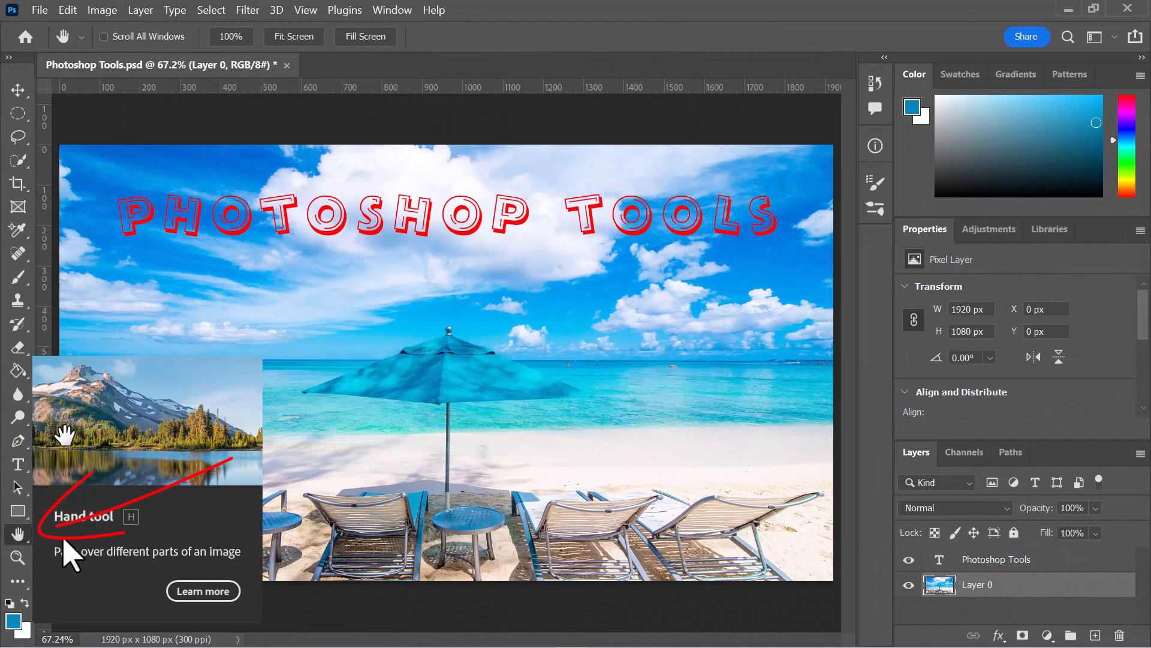
pyautogui.scroll(5, 509, 462)
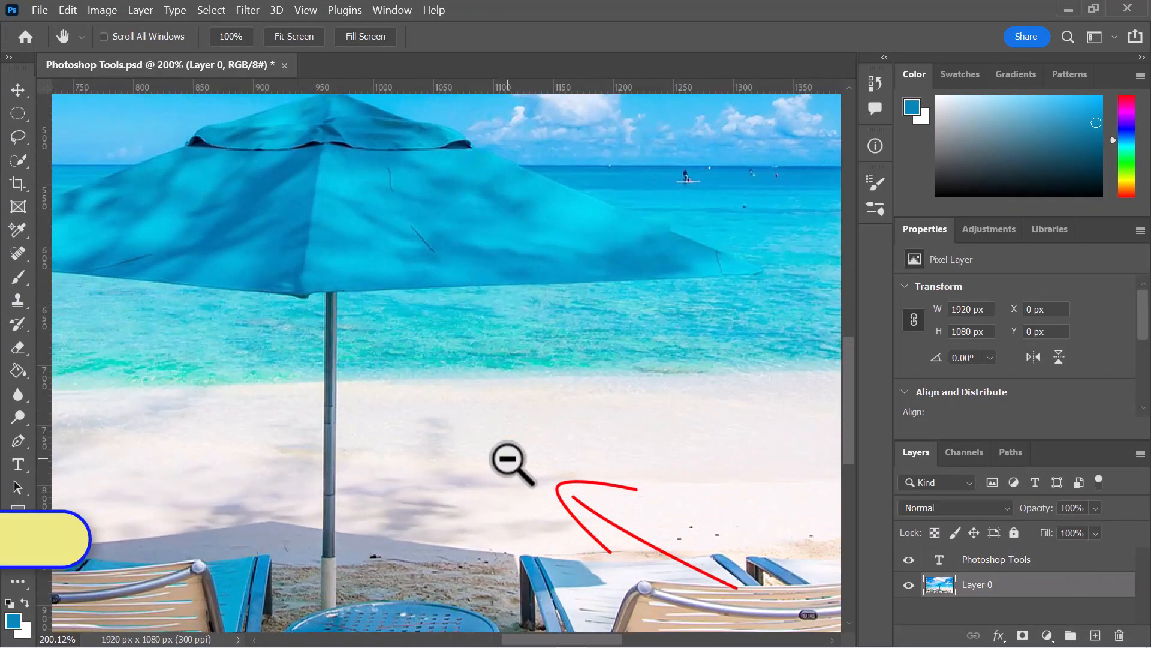
pyautogui.moveTo(501, 414); pyautogui.dragTo(318, 372)
pyautogui.moveTo(258, 468); pyautogui.dragTo(372, 329)
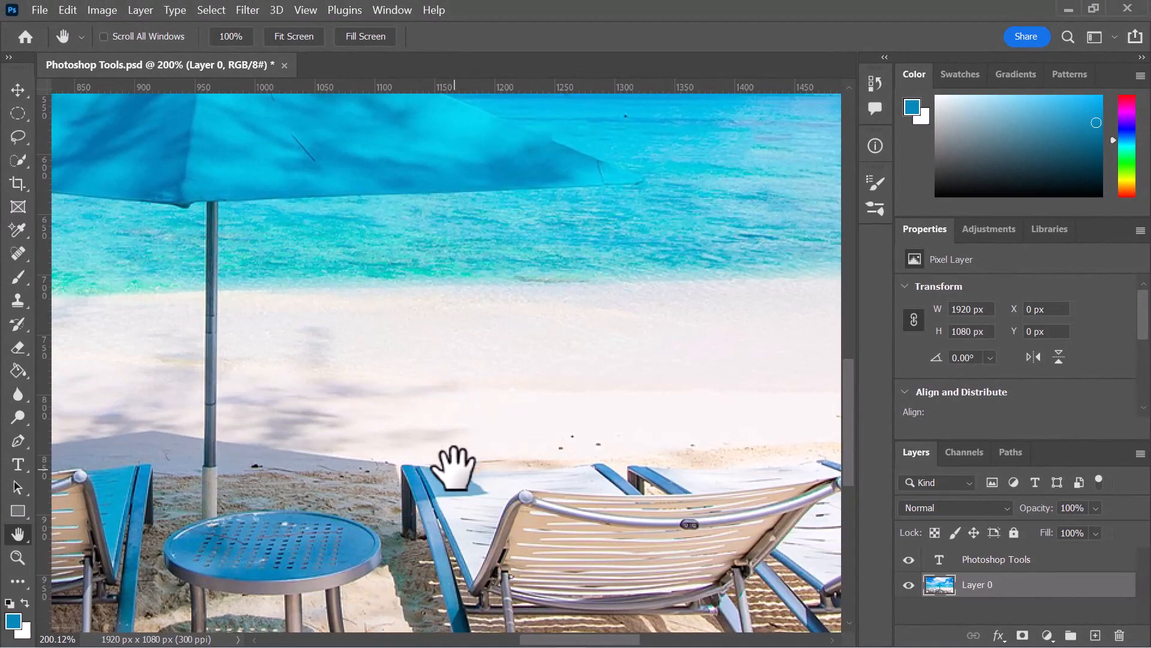
pyautogui.scroll(3, 454, 467)
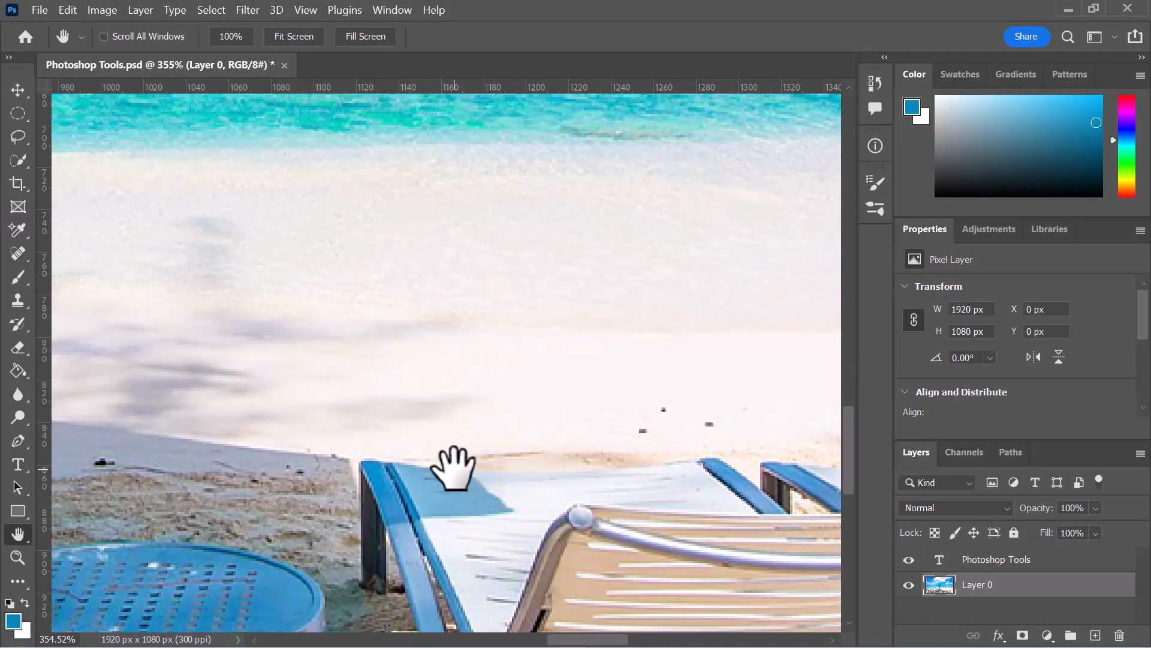
pyautogui.click(20, 253)
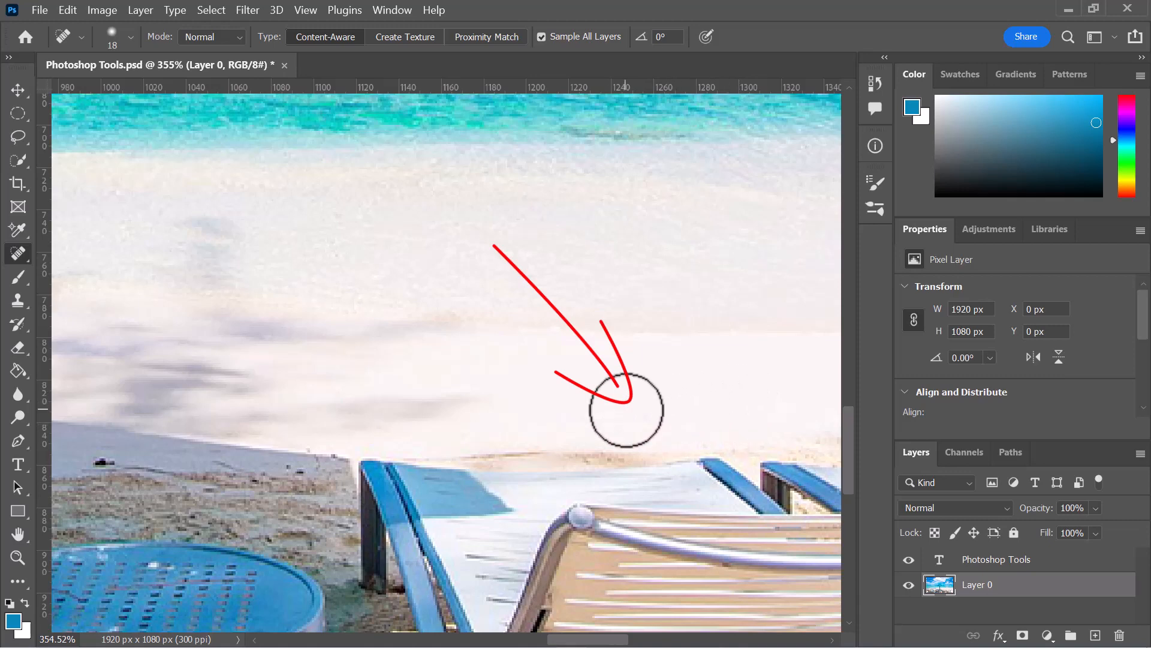
pyautogui.moveTo(619, 142); pyautogui.dragTo(354, 627)
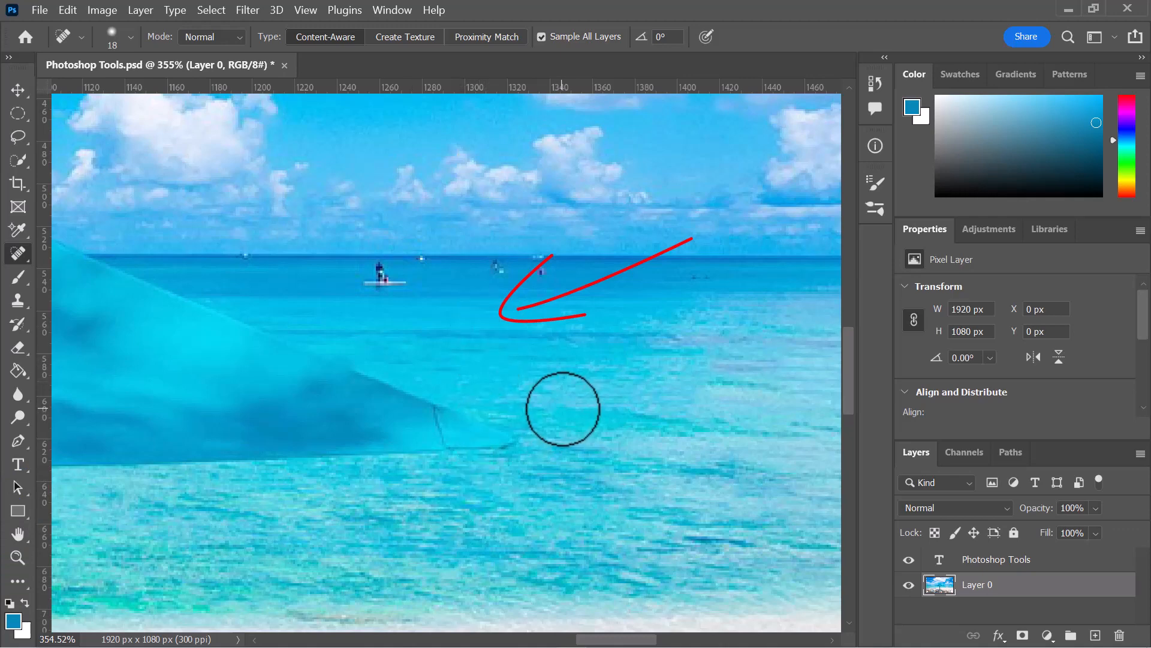
# Zoom out to the whole beach photo and try rotating the canvas with the Rotate View tool.
pyautogui.scroll(-5, 562, 408)
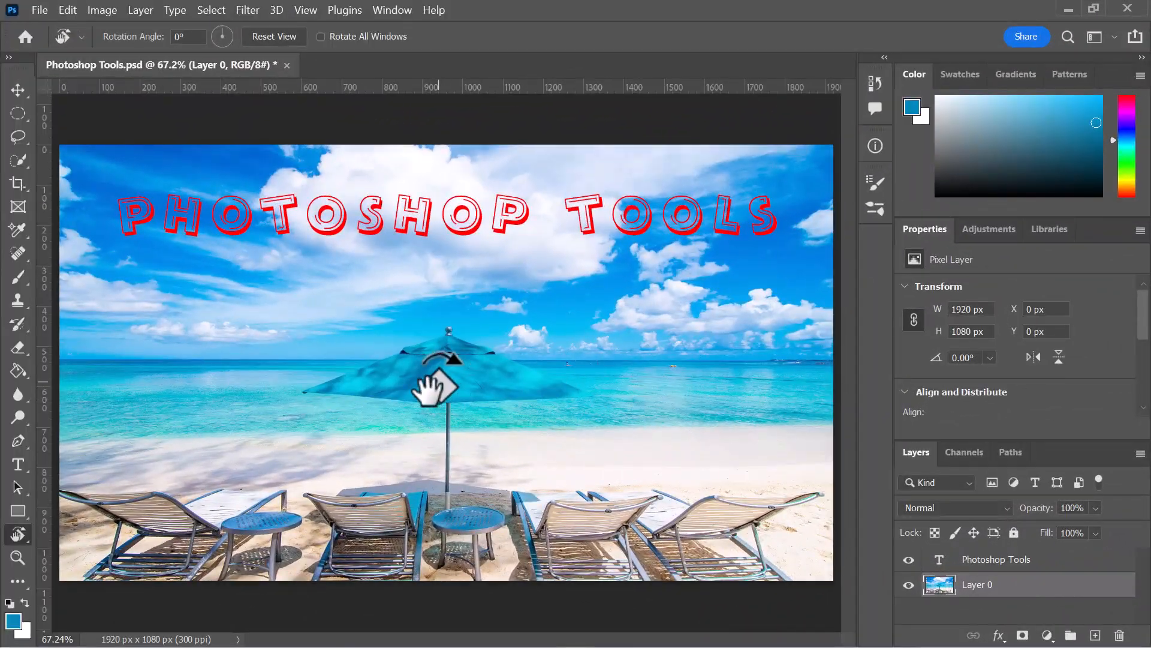
pyautogui.moveTo(427, 389)
pyautogui.mouseDown()
pyautogui.moveTo(406, 329)
pyautogui.moveTo(278, 391)
pyautogui.moveTo(369, 507)
pyautogui.moveTo(451, 494)
pyautogui.moveTo(487, 453)
pyautogui.moveTo(423, 474)
pyautogui.moveTo(365, 308)
pyautogui.moveTo(560, 411)
pyautogui.moveTo(437, 462)
pyautogui.moveTo(454, 475)
pyautogui.moveTo(480, 444)
pyautogui.moveTo(478, 467)
pyautogui.moveTo(387, 444)
pyautogui.moveTo(376, 387)
pyautogui.moveTo(376, 403)
pyautogui.moveTo(335, 417)
pyautogui.mouseUp()
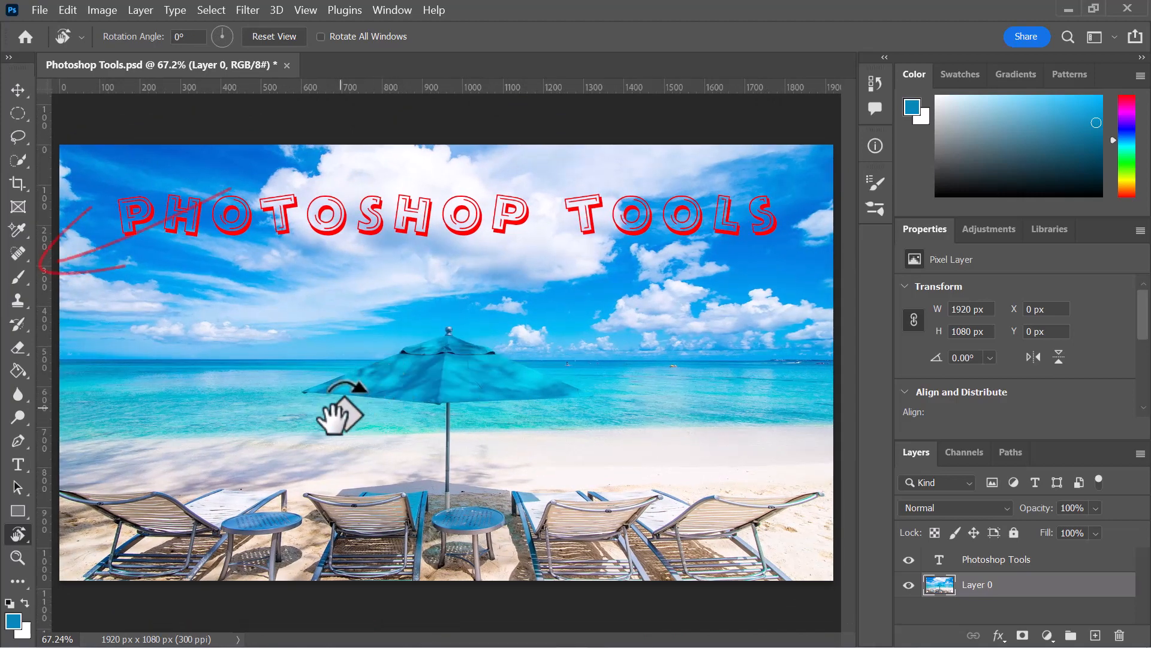
# Set the Brush tool to a size of 50 px and paint a blue horizontal stroke in the sky beneath the title.
pyautogui.click(15, 283)
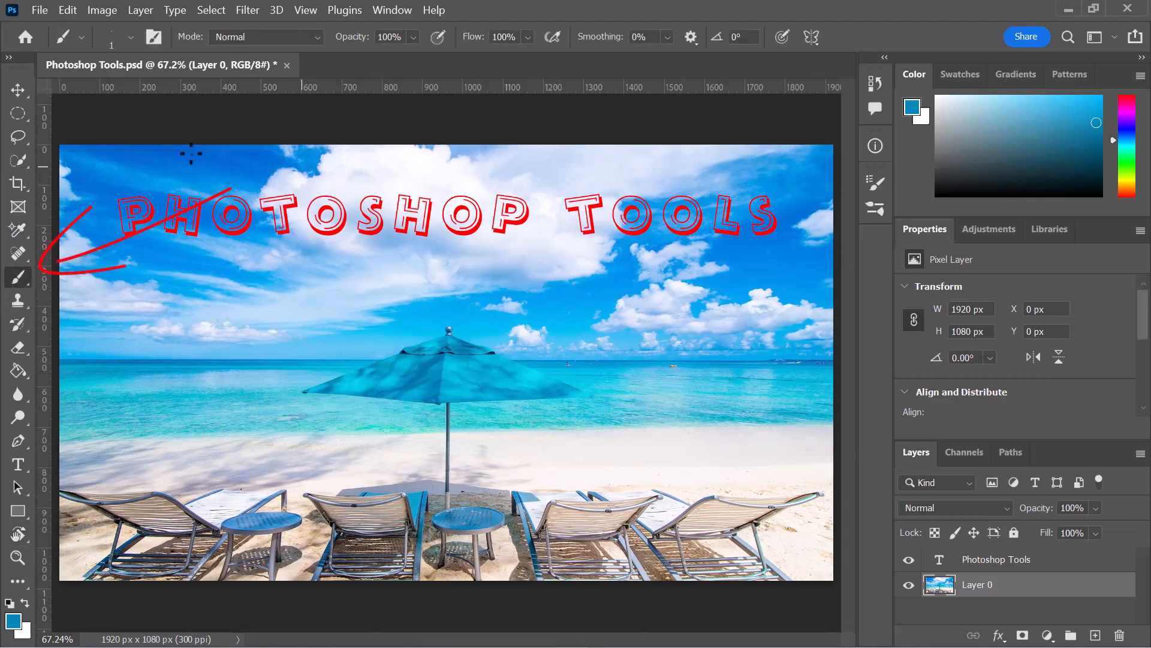
pyautogui.click(132, 38)
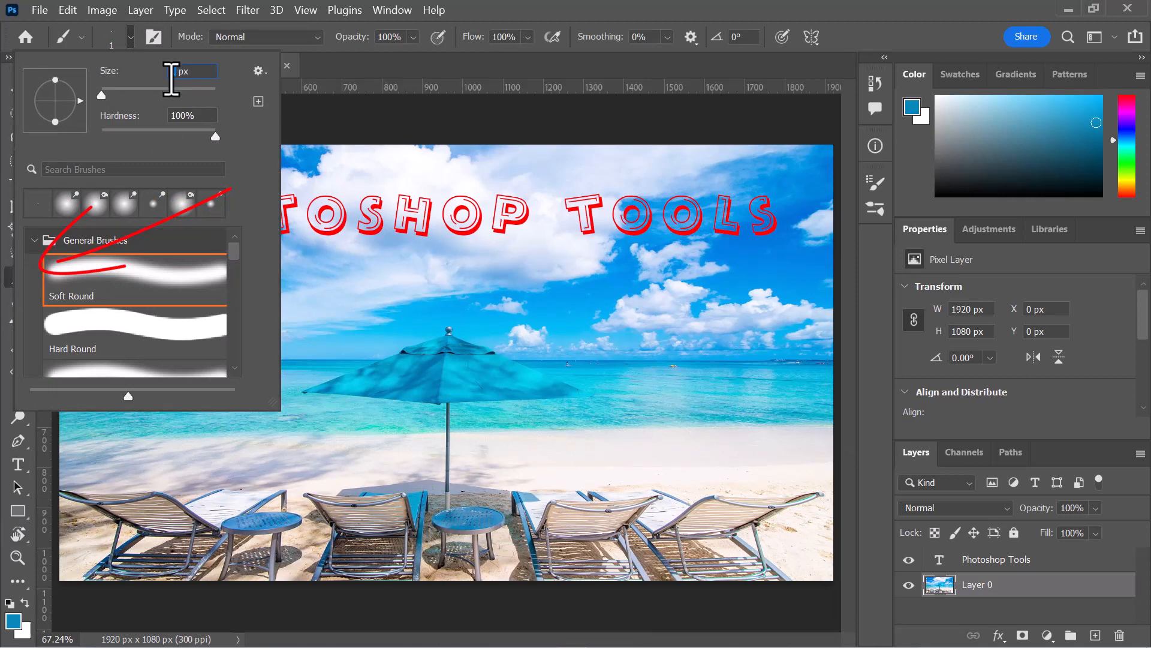
pyautogui.click(591, 76)
pyautogui.moveTo(376, 269); pyautogui.dragTo(510, 271)
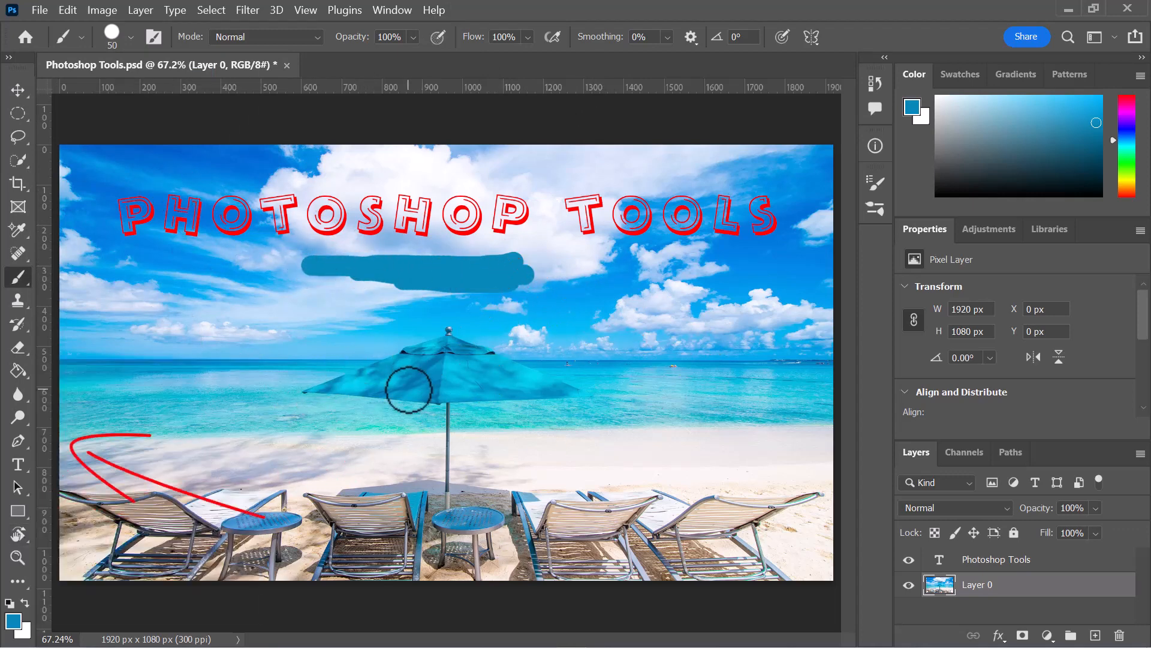
# Rotate the canvas view to 90° with a temporary Rotate View and return to the Brush tool.
pyautogui.press('r')
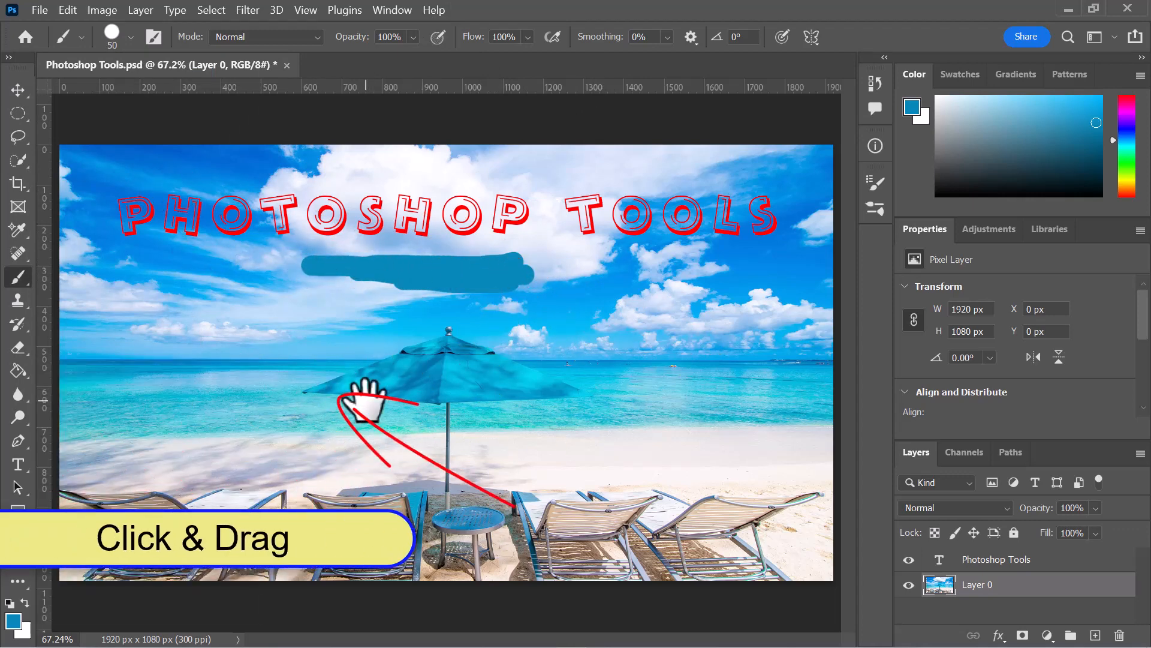
pyautogui.moveTo(360, 393)
pyautogui.mouseDown()
pyautogui.moveTo(303, 362)
pyautogui.moveTo(411, 239)
pyautogui.moveTo(478, 239)
pyautogui.moveTo(484, 229)
pyautogui.mouseUp()
pyautogui.click(21, 277)
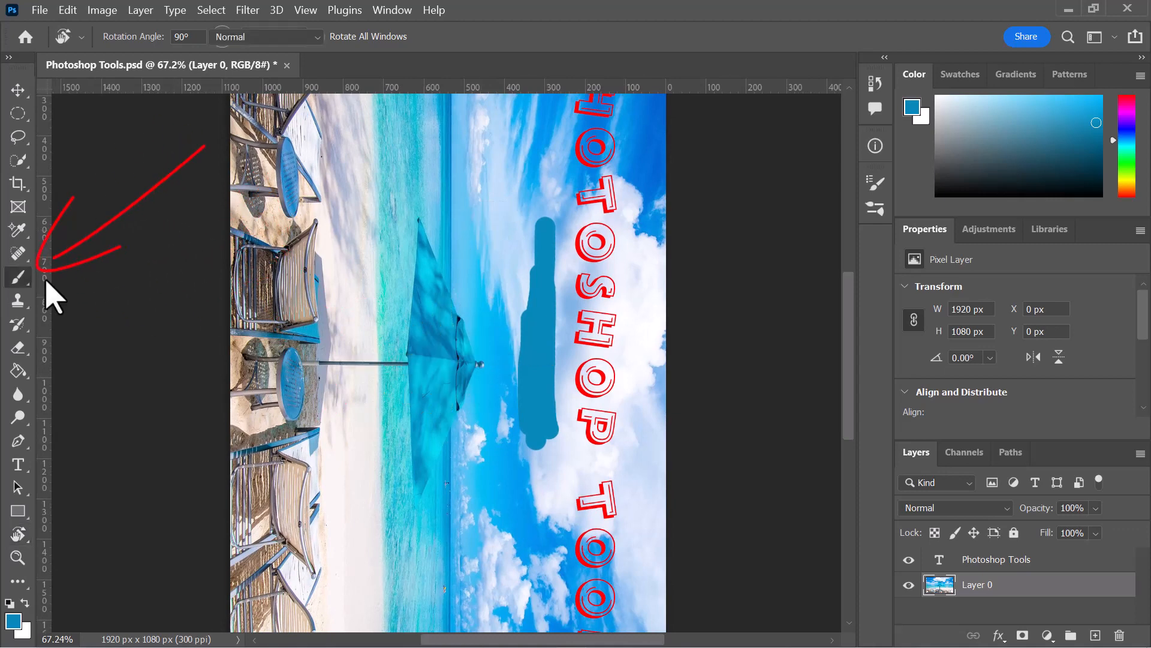
# Paint a short blue stroke across the horizon in the rotated view and undo both brush strokes.
pyautogui.moveTo(422, 172); pyautogui.dragTo(493, 173)
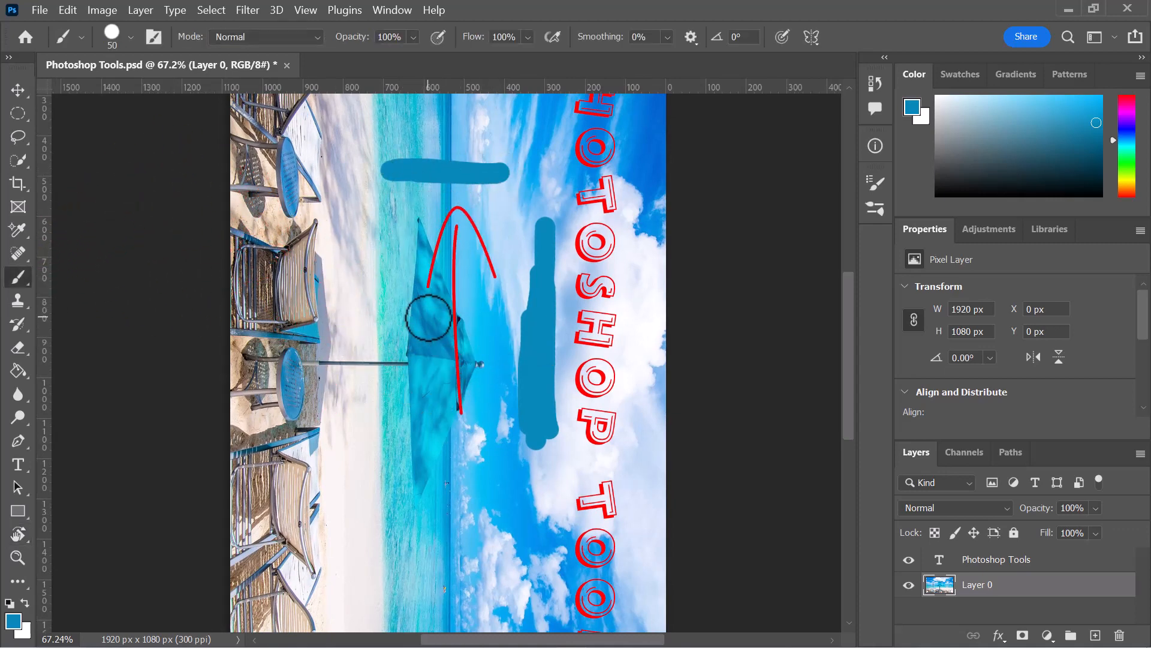
pyautogui.hotkey('ctrl', 'z')
pyautogui.hotkey('ctrl', 'z')
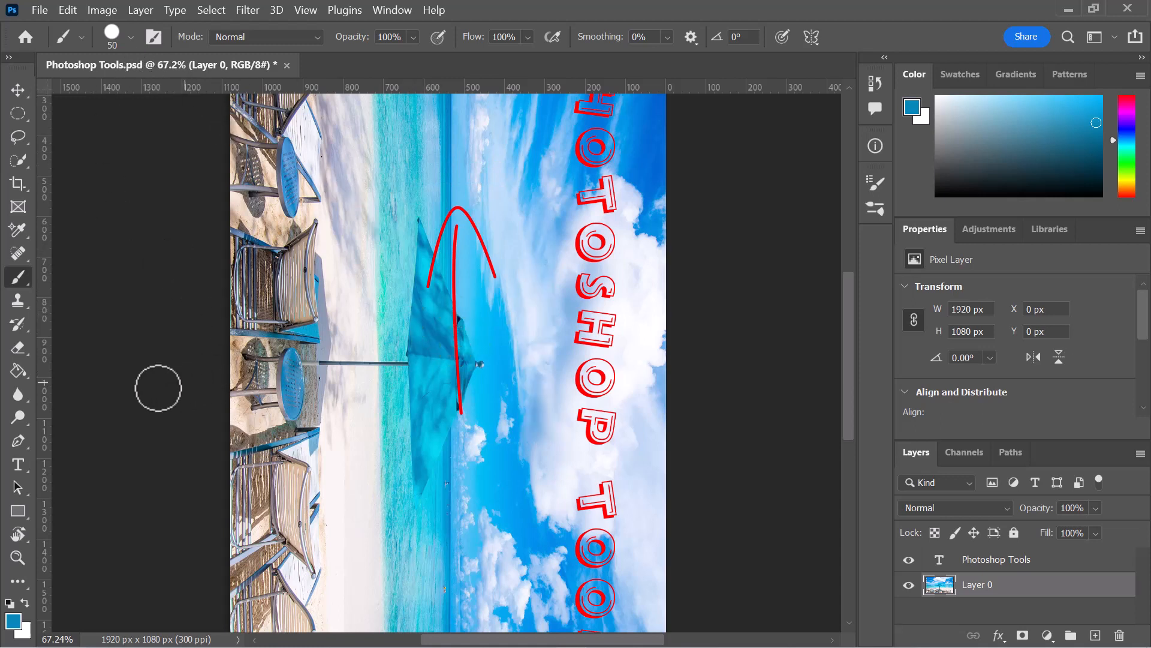
# Select the Rotate View tool and rotate the canvas back to its upright 0° orientation.
pyautogui.click(18, 90)
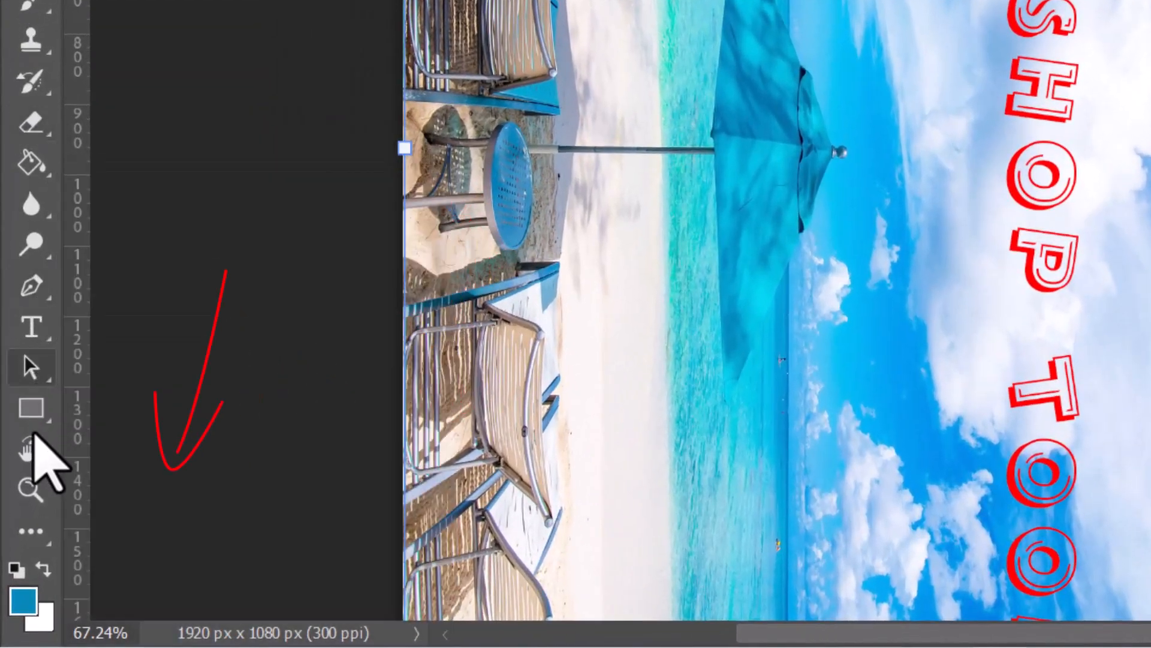
pyautogui.rightClick(31, 449)
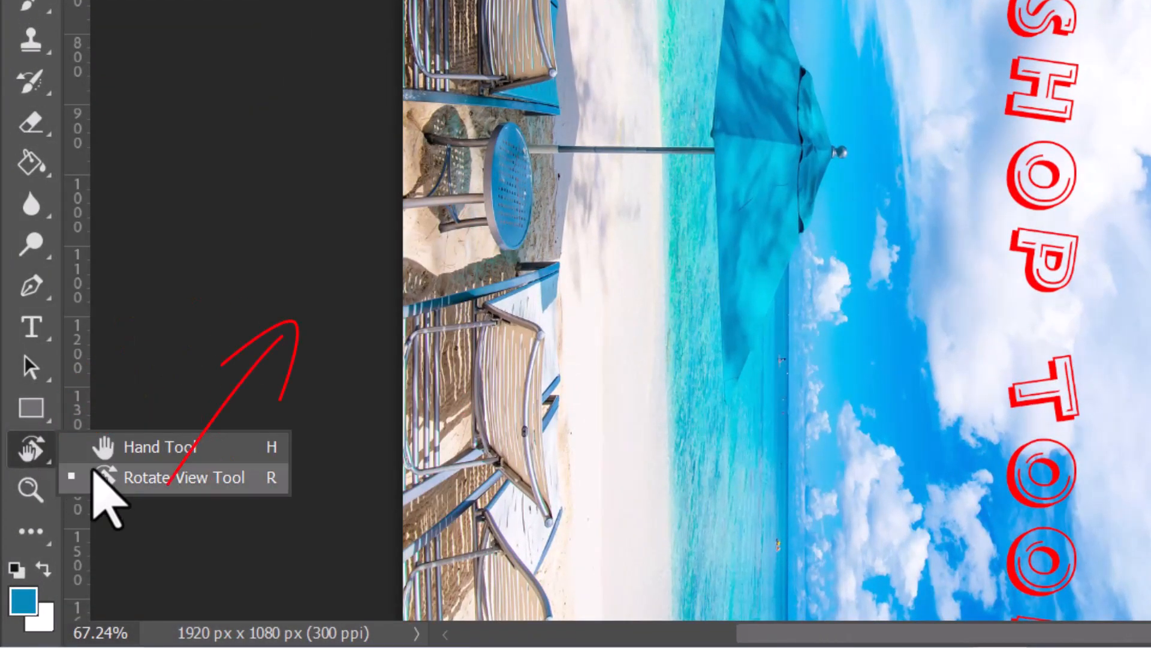
pyautogui.click(149, 478)
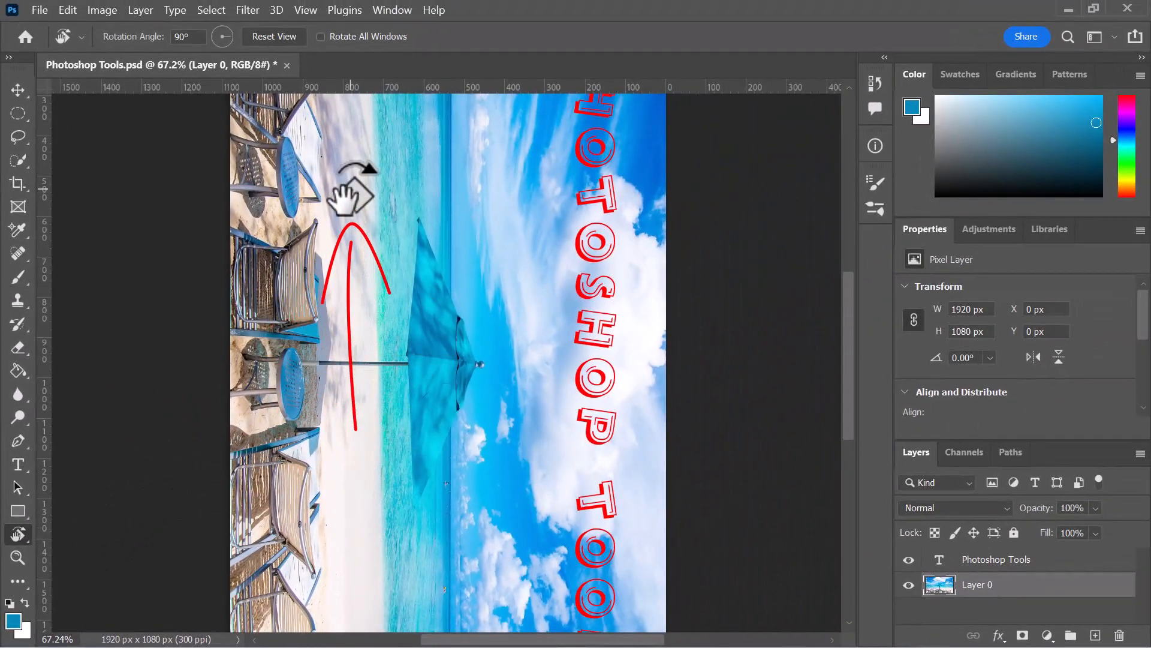
pyautogui.moveTo(345, 198); pyautogui.dragTo(321, 438)
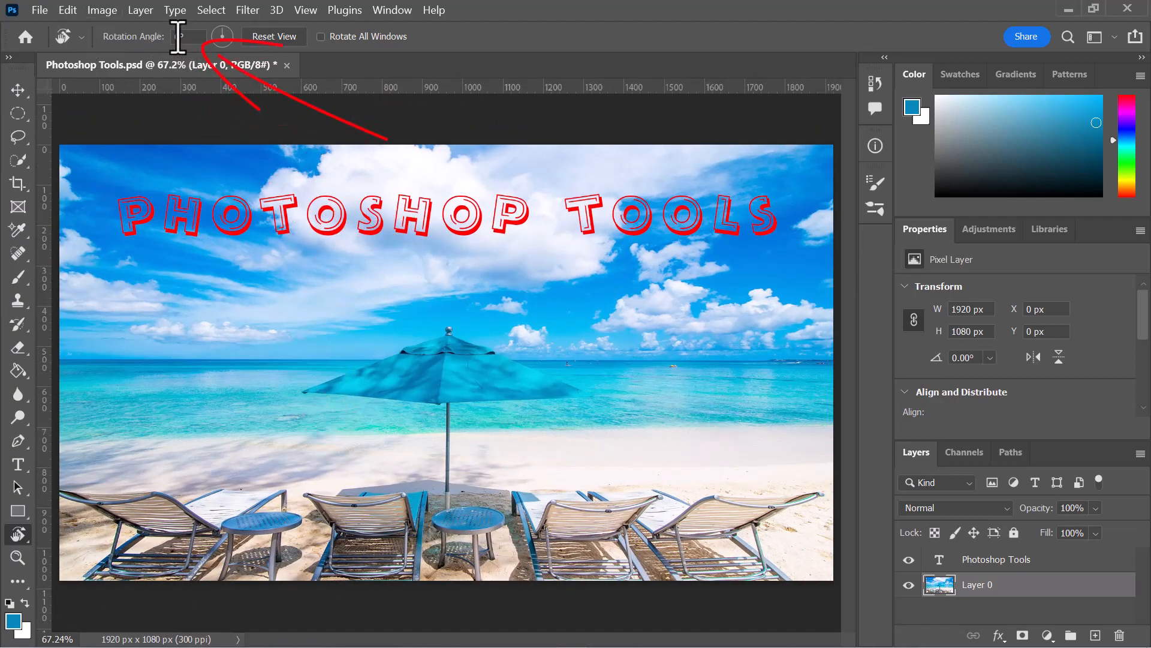
# Set the view's rotation angle to 90° and reset the view.
pyautogui.write('9')
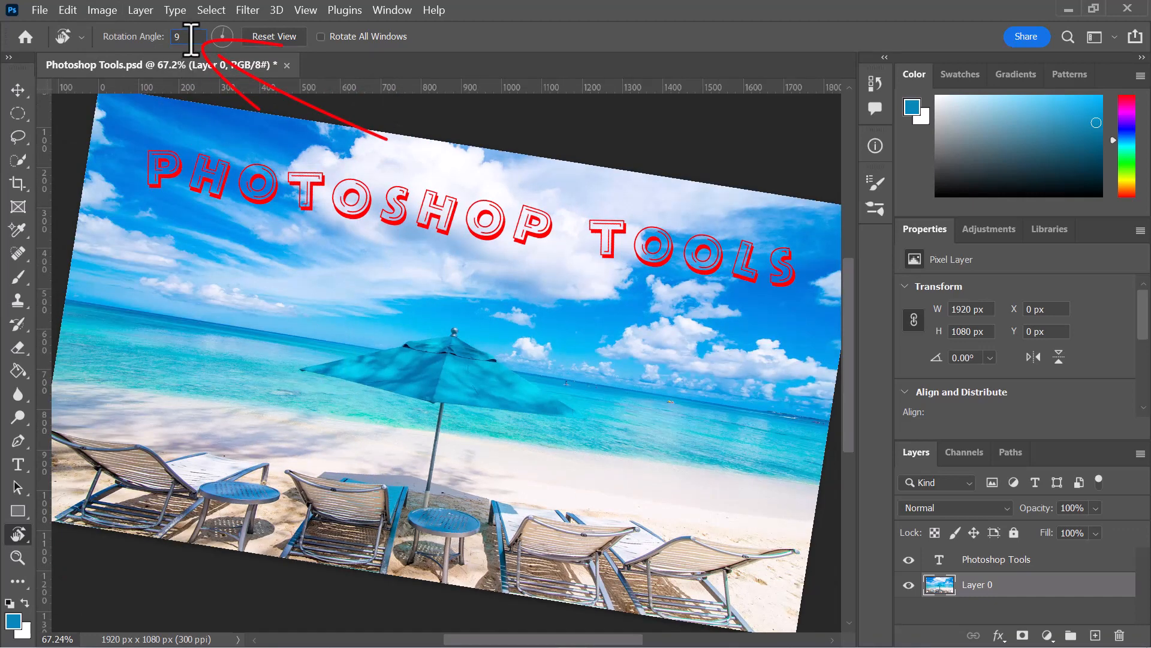
pyautogui.write('0')
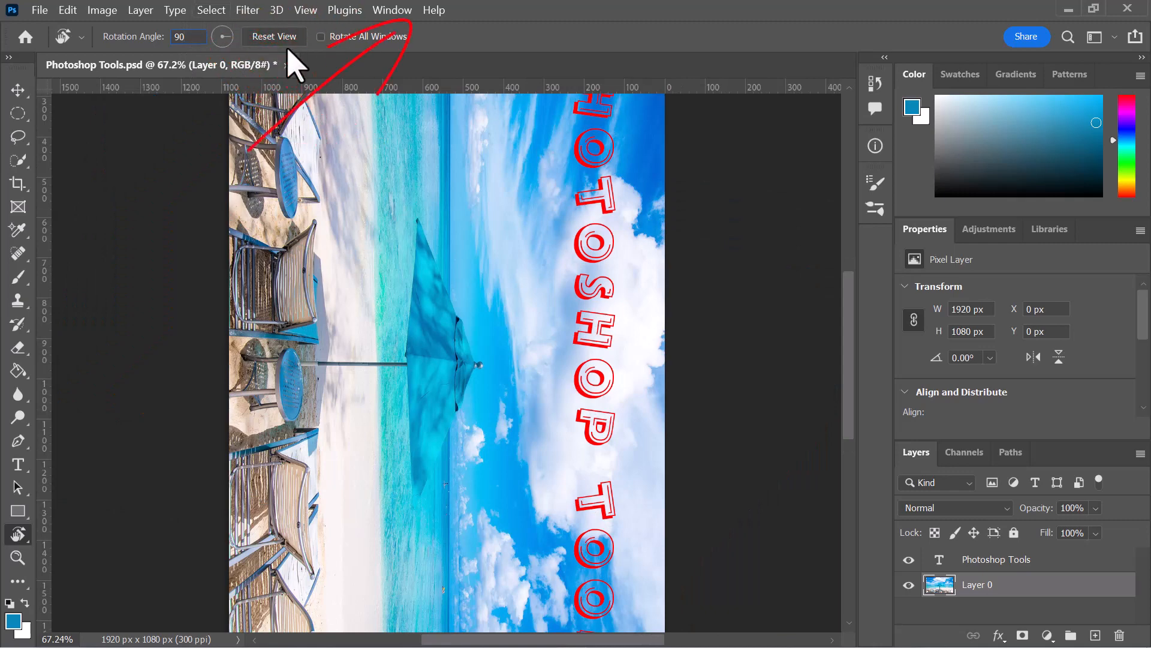
pyautogui.click(274, 37)
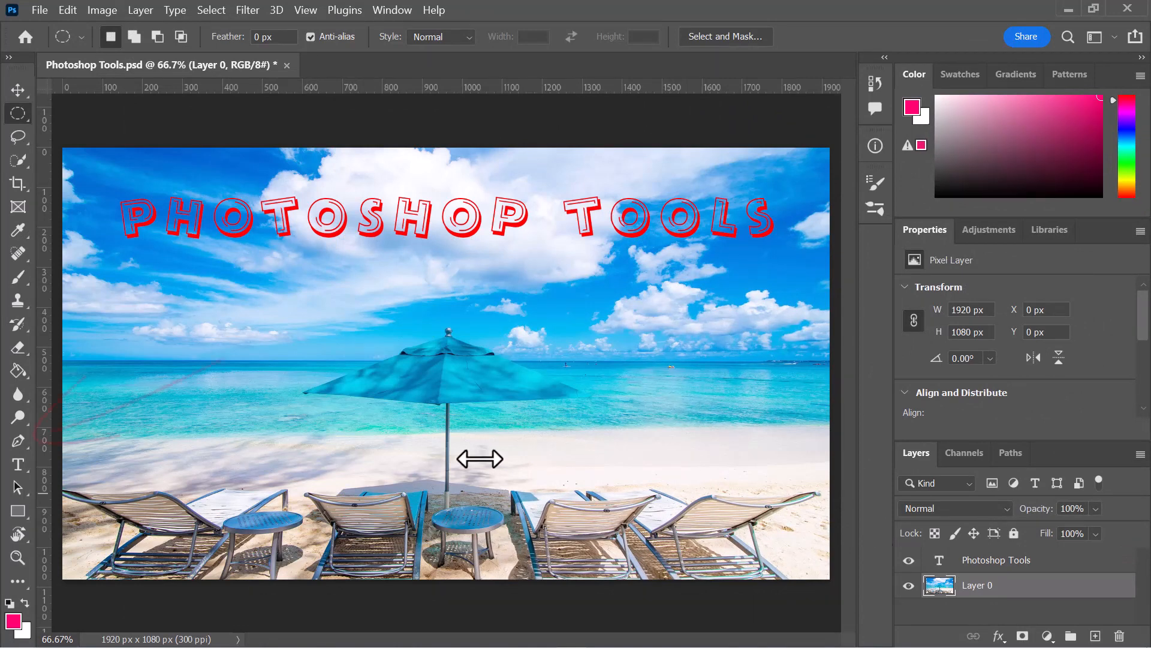
# Select the Pen tool and set its mode to Shape.
pyautogui.click(19, 442)
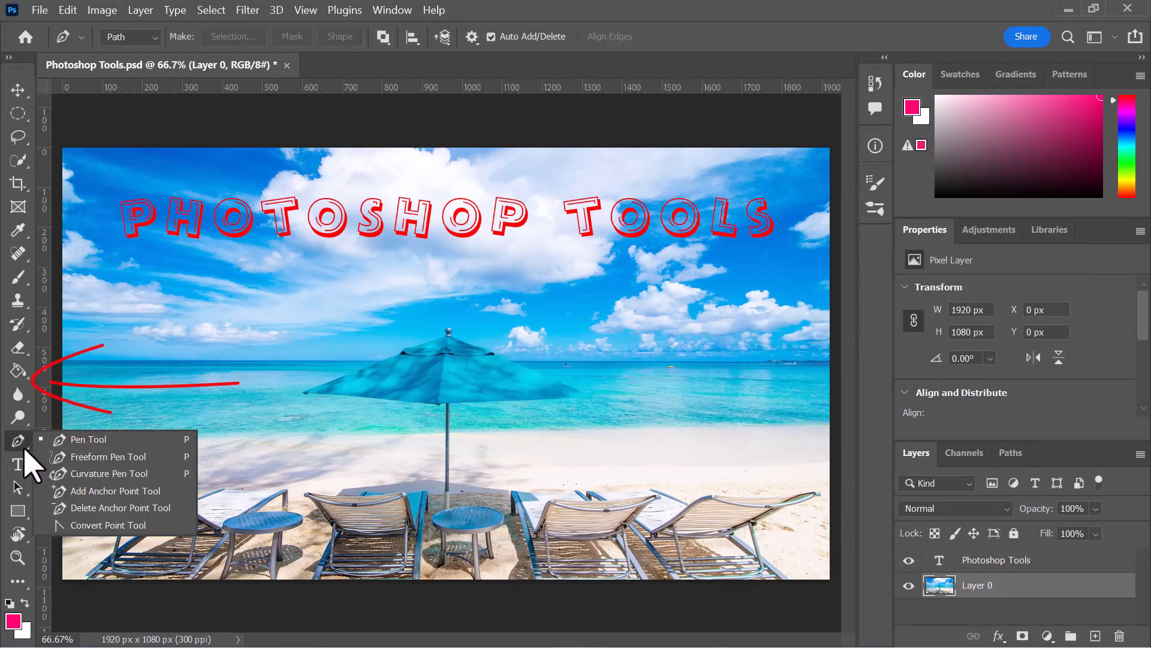
pyautogui.click(150, 38)
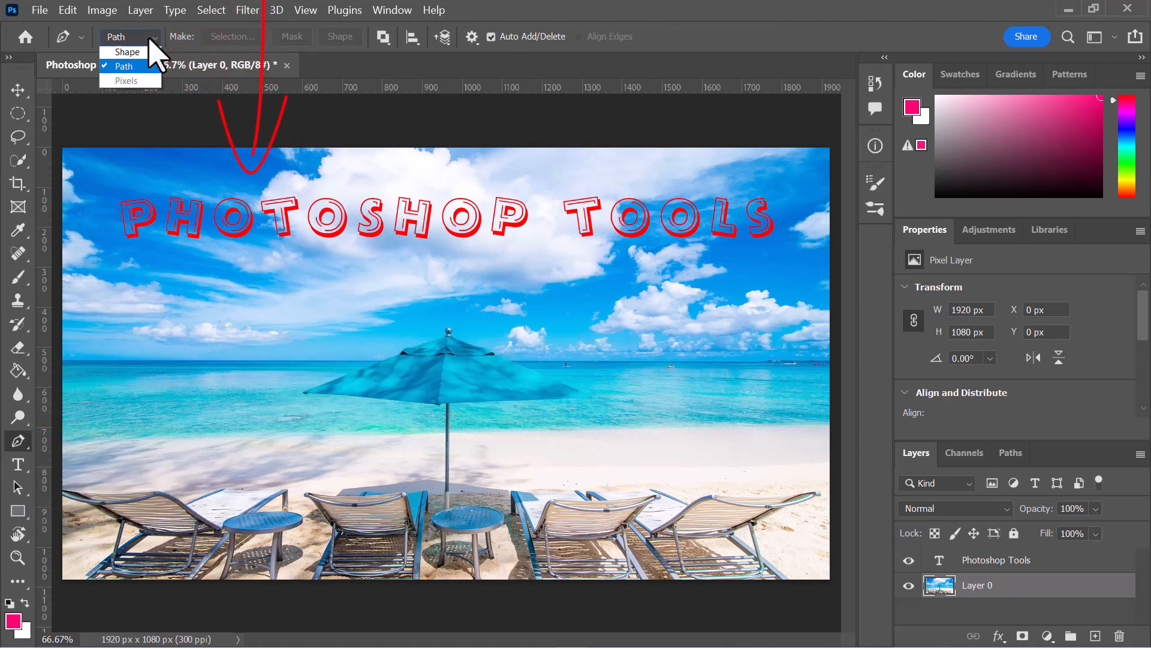
pyautogui.click(128, 55)
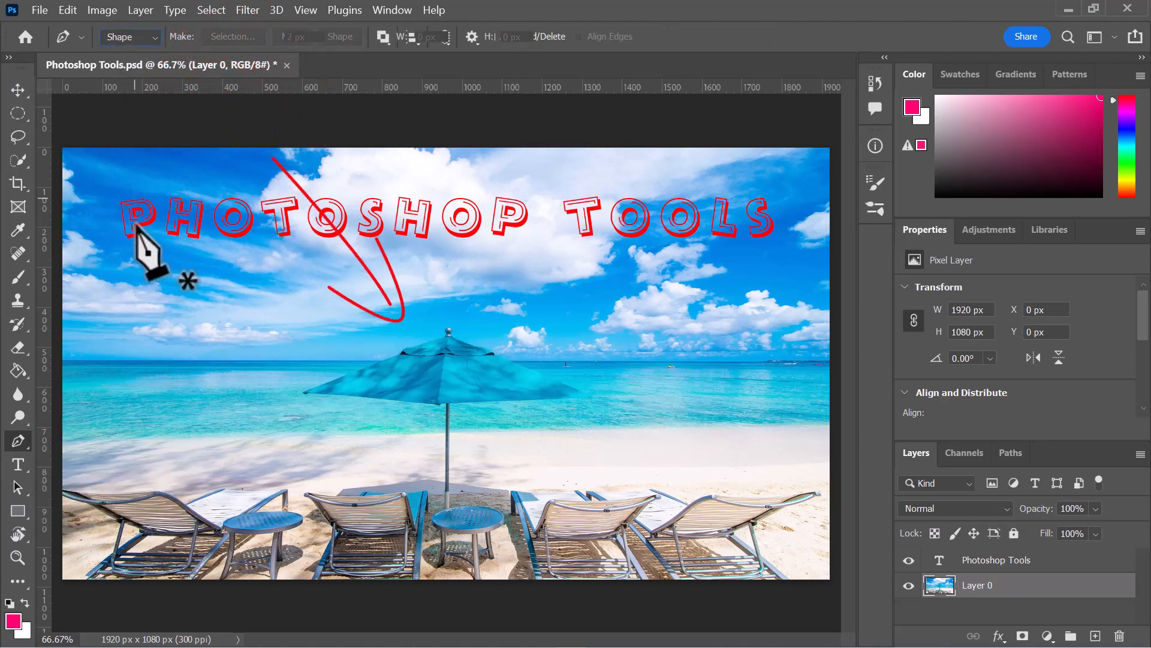
# Draw a closed, curved pink shape about 459 by 238 px in the sky above the umbrella's left side.
pyautogui.click(140, 321)
pyautogui.moveTo(152, 336); pyautogui.dragTo(199, 343)
pyautogui.moveTo(261, 338)
pyautogui.mouseDown()
pyautogui.moveTo(277, 313)
pyautogui.moveTo(240, 265)
pyautogui.mouseUp()
pyautogui.moveTo(199, 277); pyautogui.dragTo(165, 298)
pyautogui.click(140, 321)
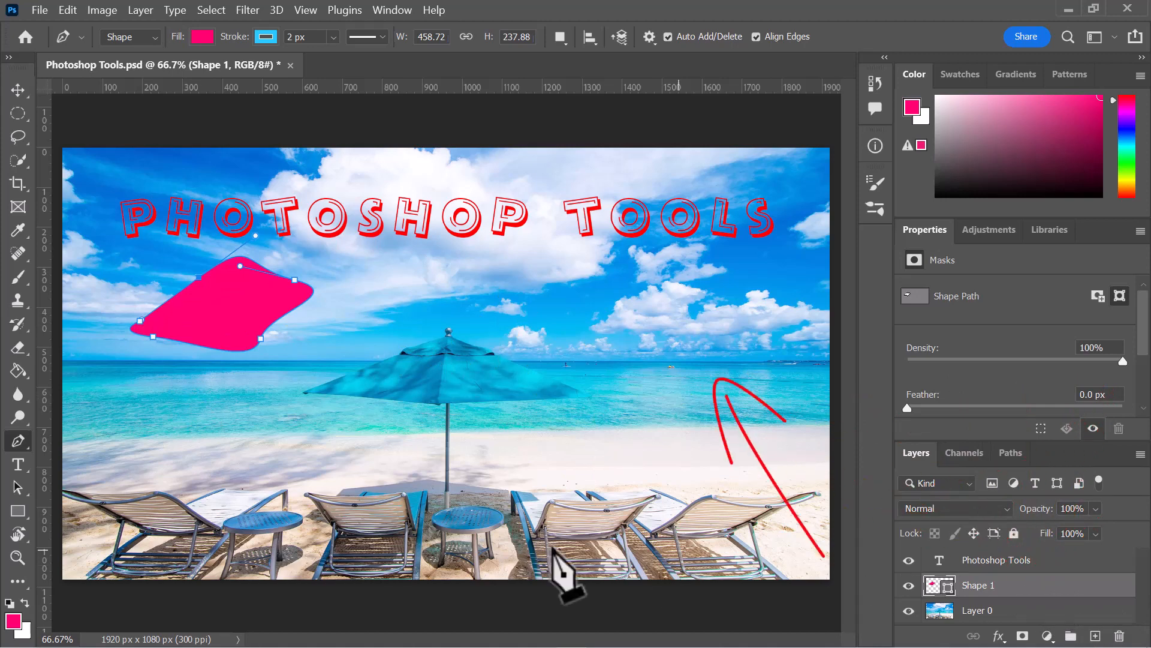
# Move the pink shape to the right of the umbrella with Path Selection, and duplicate it so the copy overlaps the original.
pyautogui.click(24, 487)
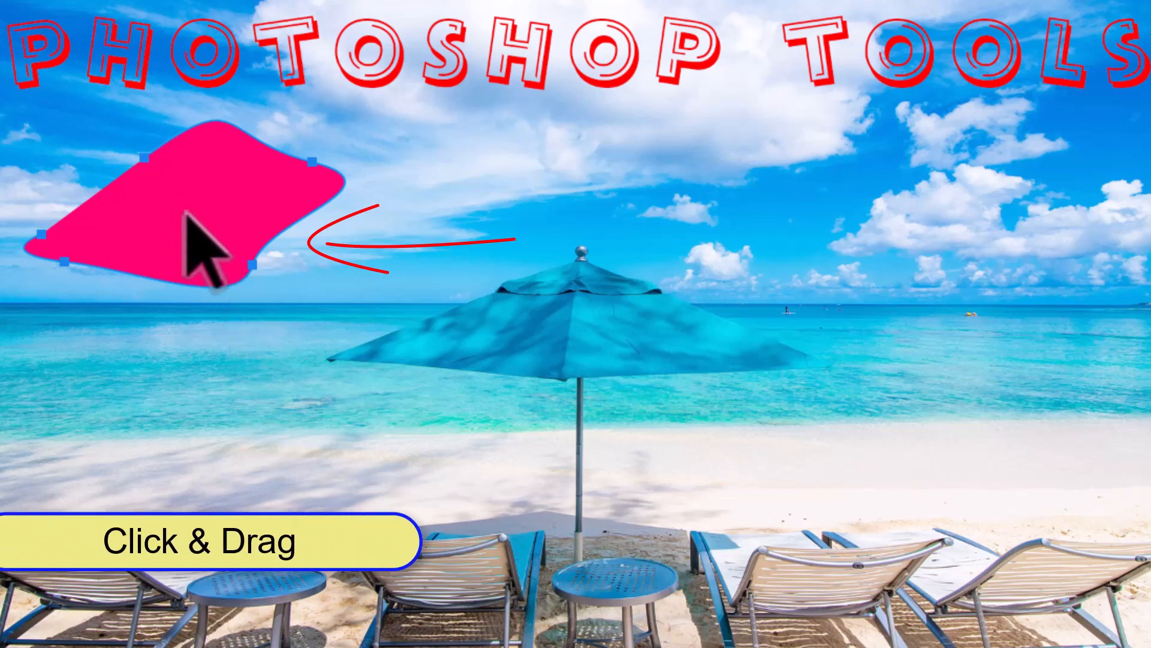
pyautogui.moveTo(187, 215); pyautogui.dragTo(843, 408)
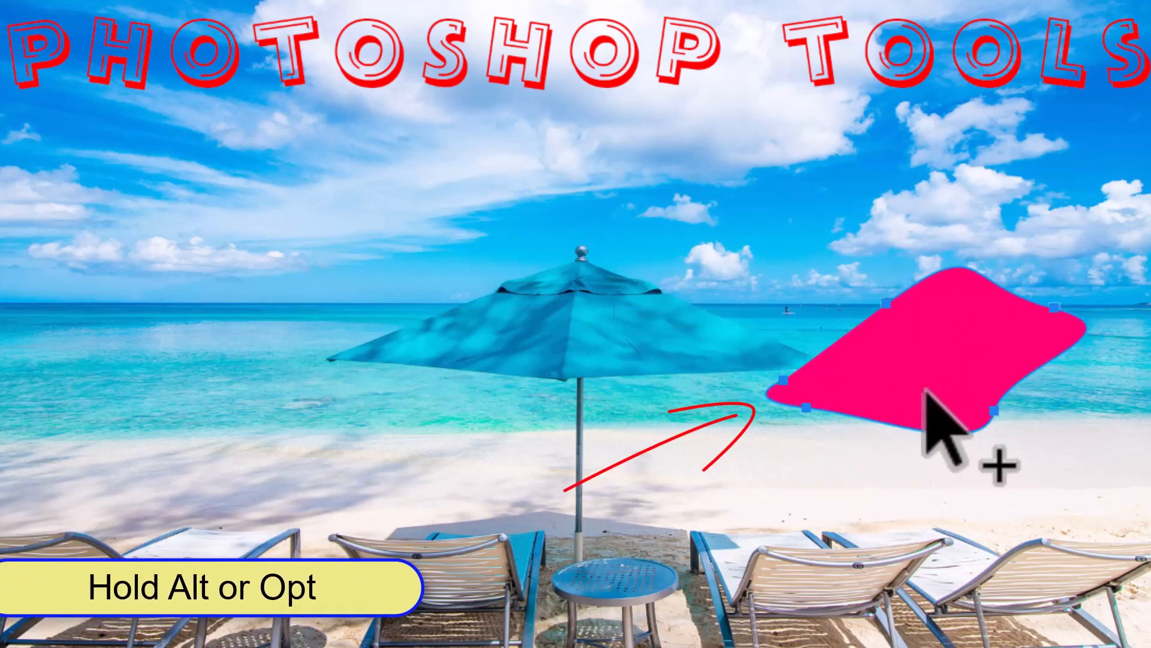
pyautogui.moveTo(930, 386); pyautogui.dragTo(923, 288)
pyautogui.moveTo(925, 237)
pyautogui.mouseDown()
pyautogui.moveTo(570, 183)
pyautogui.moveTo(935, 231)
pyautogui.mouseUp()
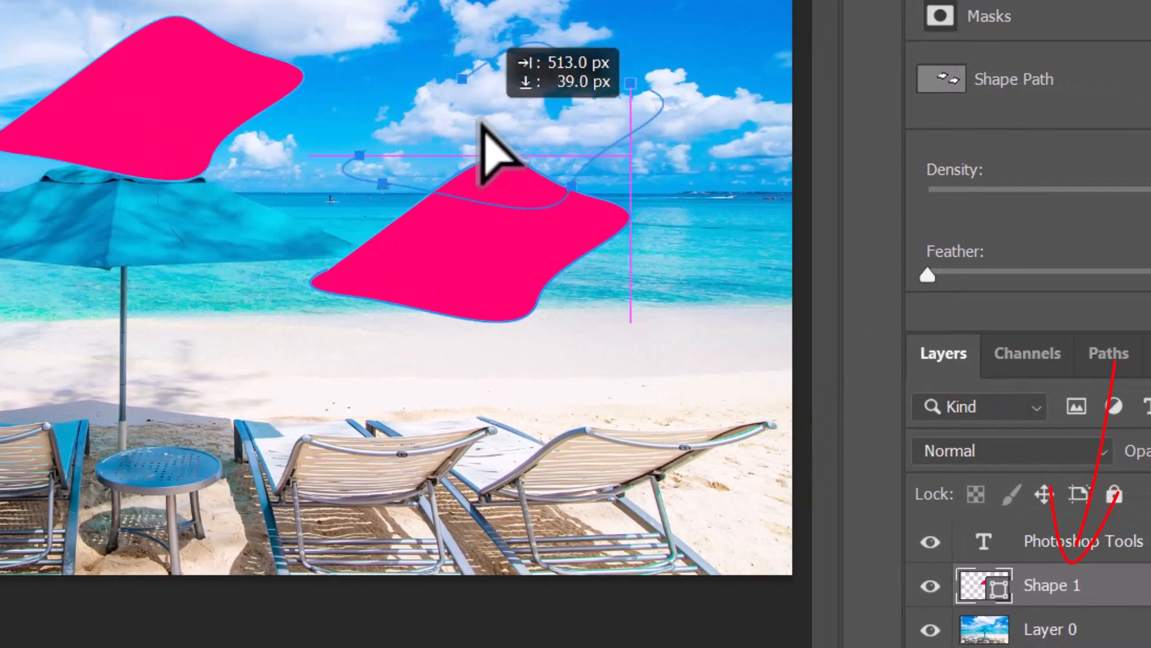
pyautogui.moveTo(482, 126); pyautogui.dragTo(471, 160)
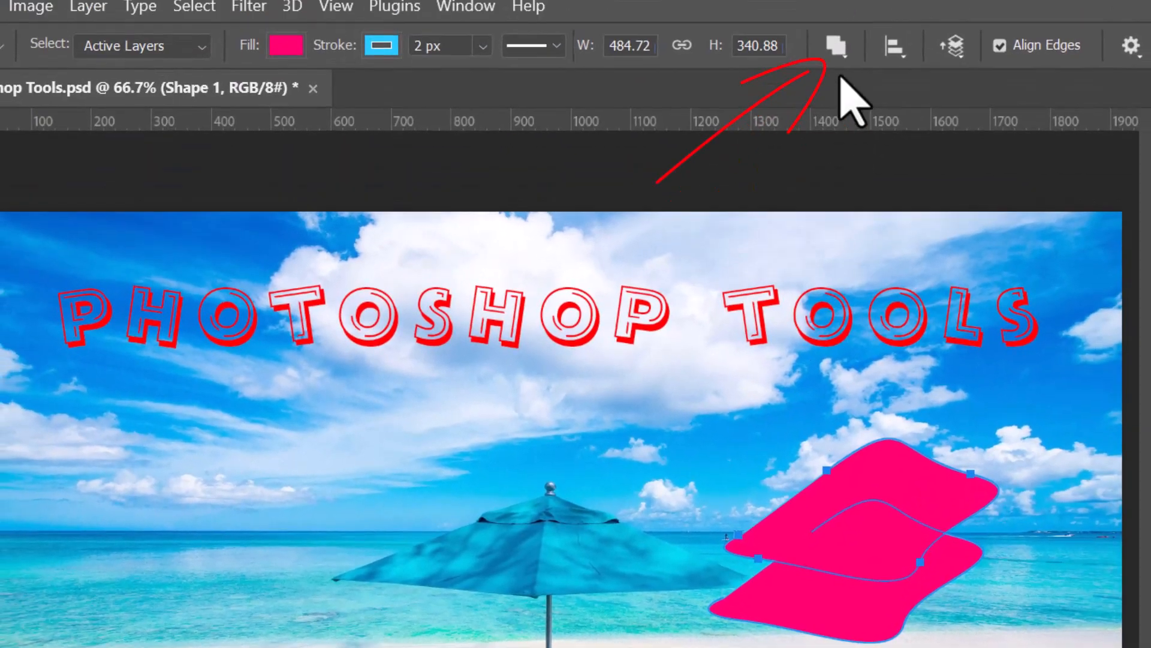
# Try the Combine Shapes path operation on the overlapping pink shapes, and undo the trial move.
pyautogui.click(837, 48)
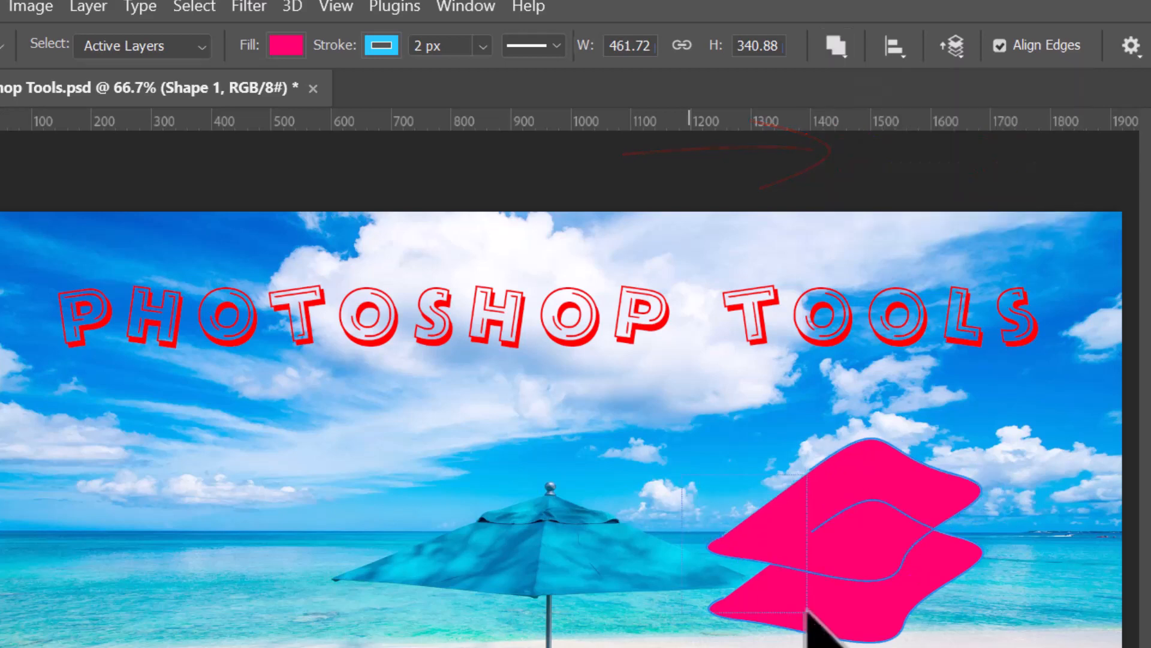
pyautogui.click(836, 46)
pyautogui.click(866, 103)
pyautogui.moveTo(876, 480); pyautogui.dragTo(884, 647)
pyautogui.hotkey('ctrl', 'z')
pyautogui.hotkey('ctrl', 'z')
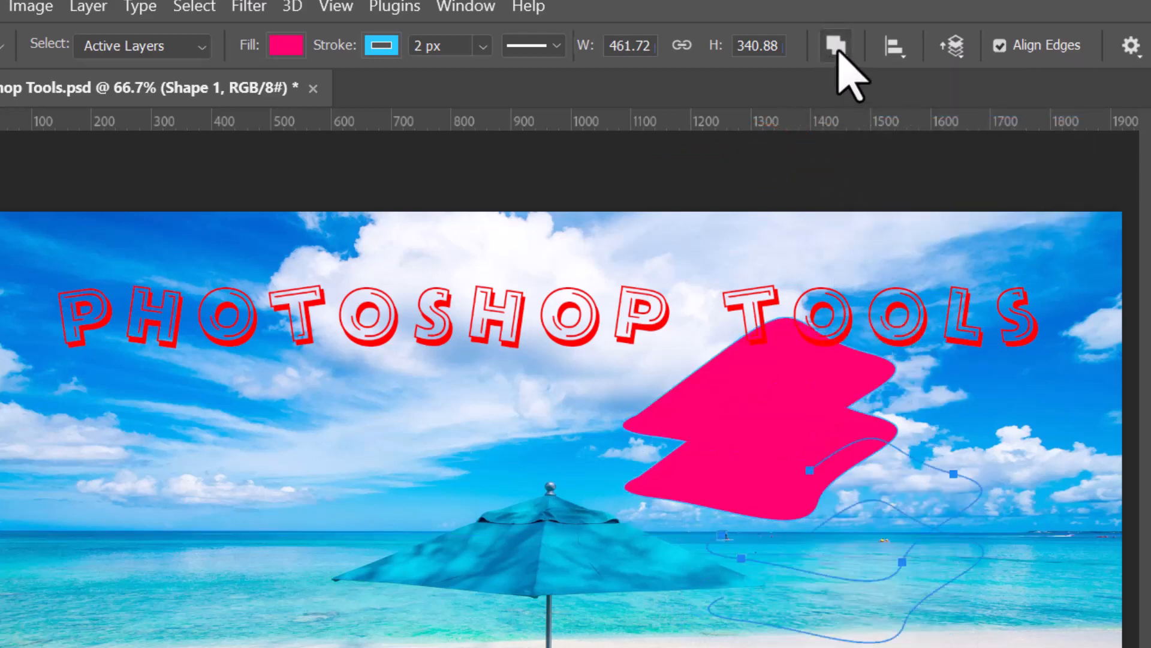
# Try the Subtract Front Shape operation on the overlapping shapes, shift the front one, and undo both changes.
pyautogui.click(838, 48)
pyautogui.click(874, 128)
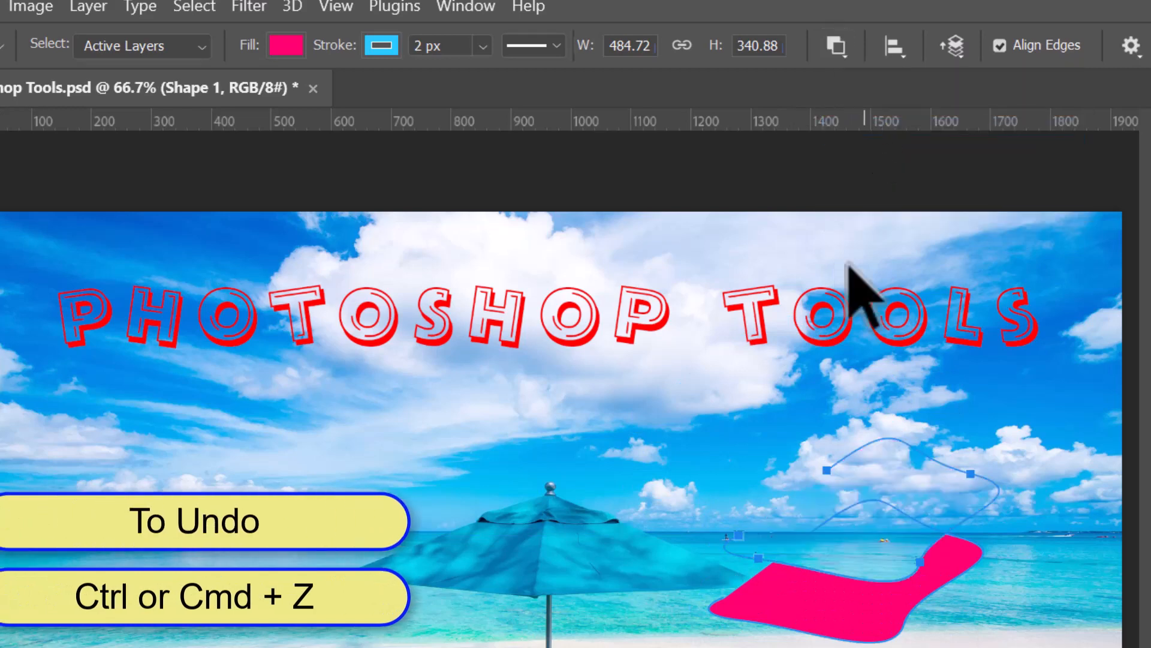
pyautogui.moveTo(887, 475); pyautogui.dragTo(715, 471)
pyautogui.hotkey('ctrl', 'z')
pyautogui.hotkey('ctrl', 'z')
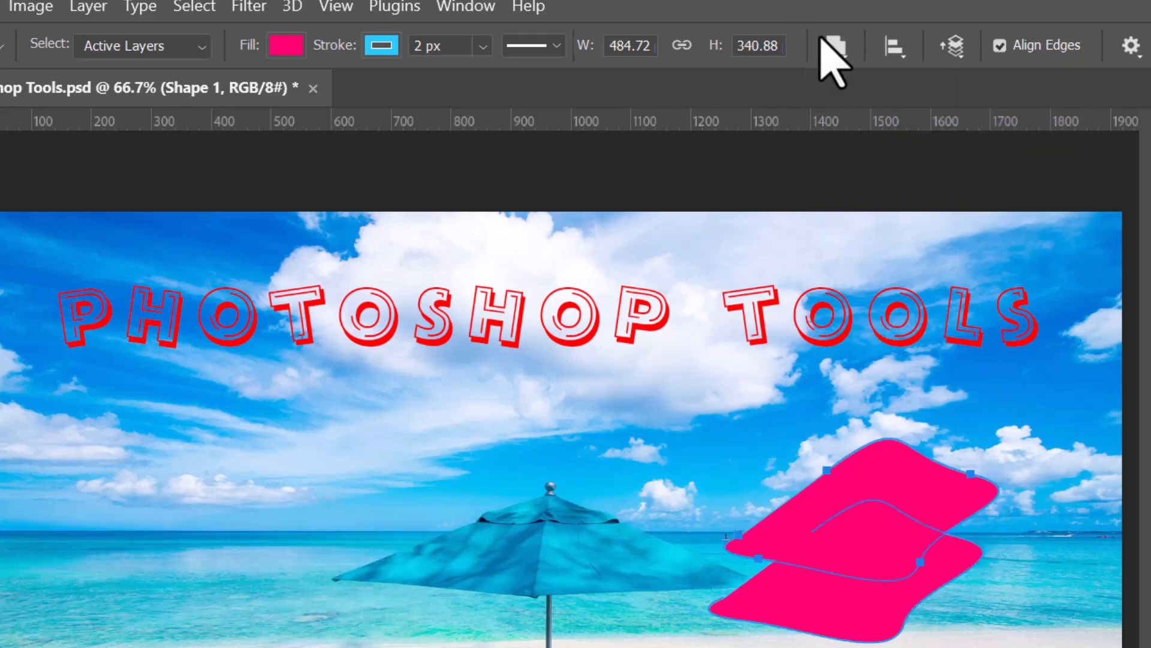
# Try the Intersect Shape Areas operation on the two overlapping shapes, and undo it.
pyautogui.click(836, 47)
pyautogui.click(871, 157)
pyautogui.moveTo(887, 484); pyautogui.dragTo(886, 462)
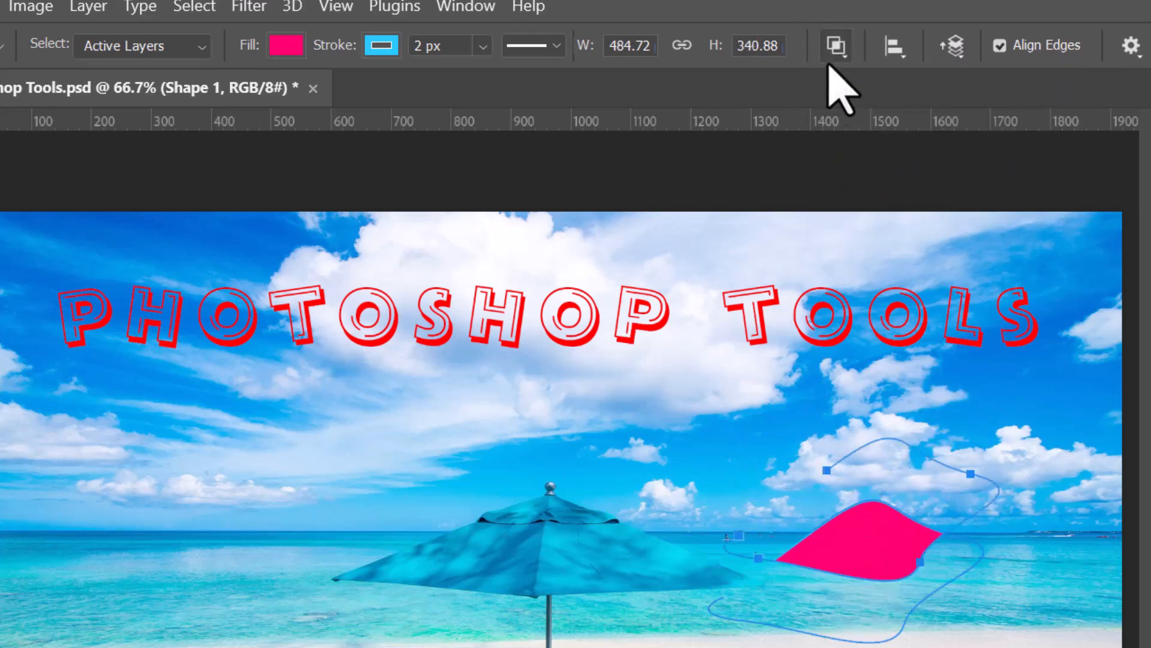
pyautogui.hotkey('ctrl', 'z')
# Try the Exclude Overlapping Shapes operation, move the upper shape slightly, and undo the changes.
pyautogui.click(836, 47)
pyautogui.click(870, 179)
pyautogui.moveTo(902, 463); pyautogui.dragTo(878, 512)
pyautogui.hotkey('ctrl', 'z')
pyautogui.hotkey('ctrl', 'z')
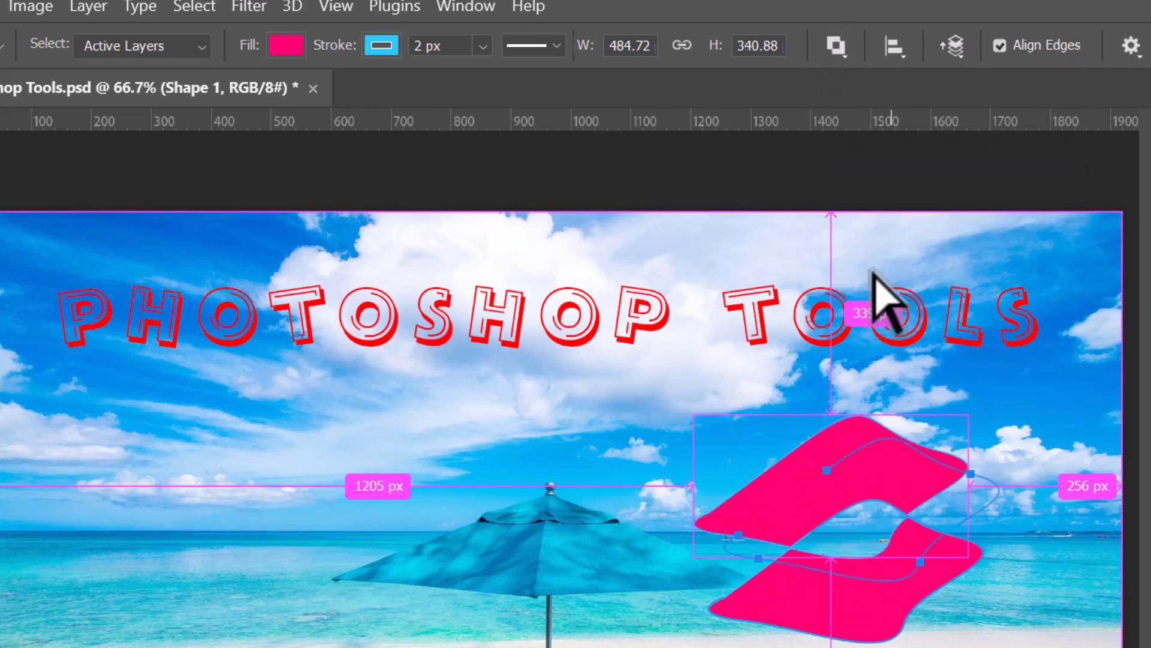
# Try Merge Shape Components on the excluded shapes, move the merged result over the umbrella, and undo the move.
pyautogui.click(836, 45)
pyautogui.click(891, 215)
pyautogui.moveTo(882, 456); pyautogui.dragTo(570, 423)
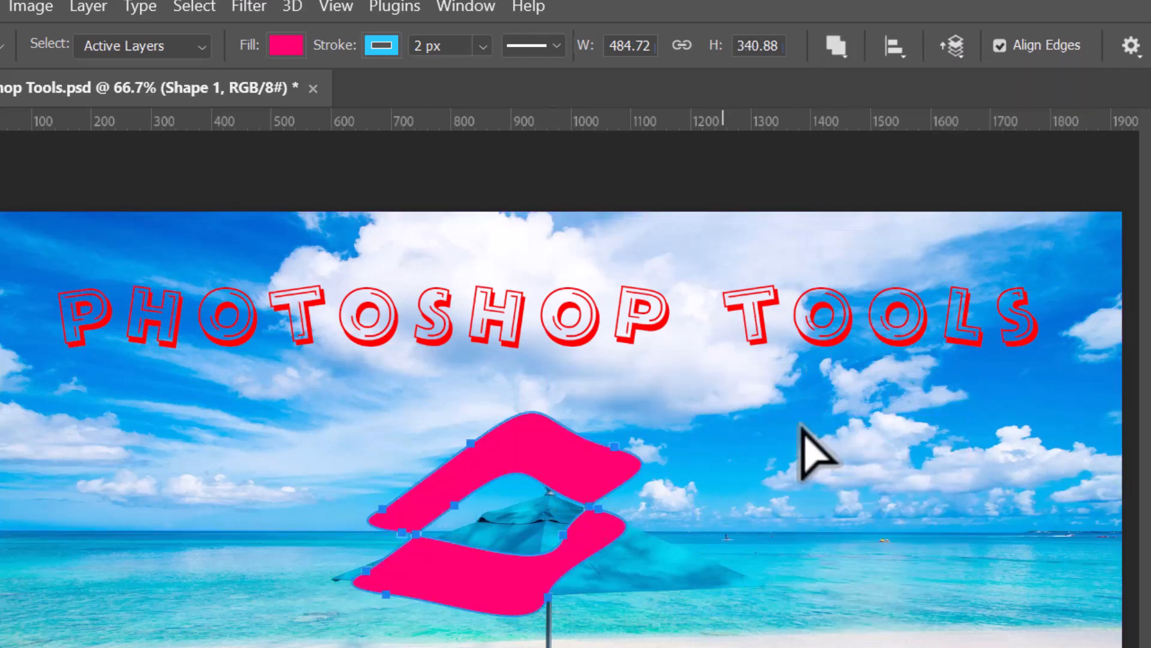
pyautogui.hotkey('ctrl', 'z')
# Try Merge Shape Components on the combined shapes, move the merged result, and undo the move and the merge.
pyautogui.moveTo(899, 491); pyautogui.dragTo(877, 557)
pyautogui.click(836, 46)
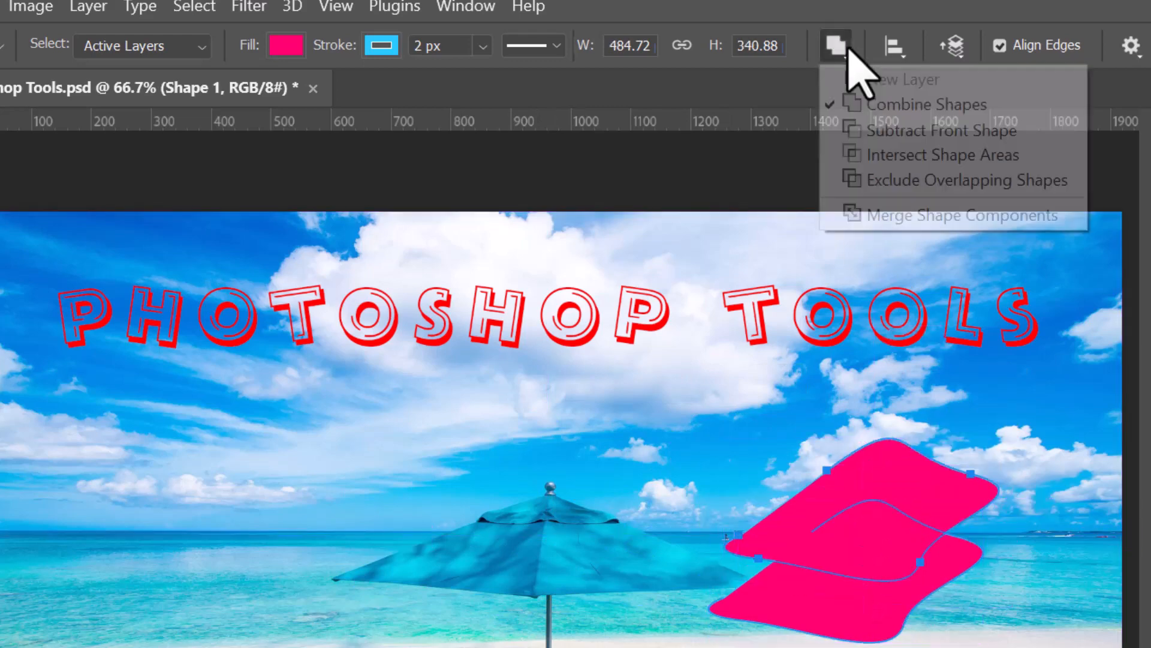
pyautogui.click(875, 217)
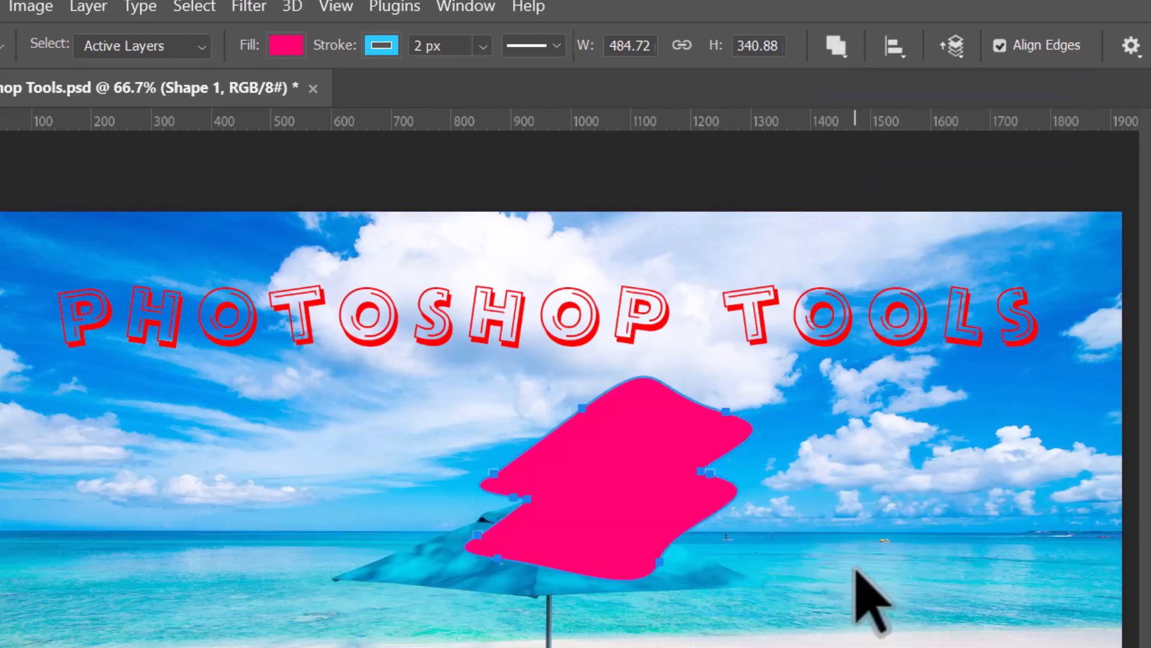
pyautogui.hotkey('ctrl', 'z')
pyautogui.hotkey('ctrl', 'z')
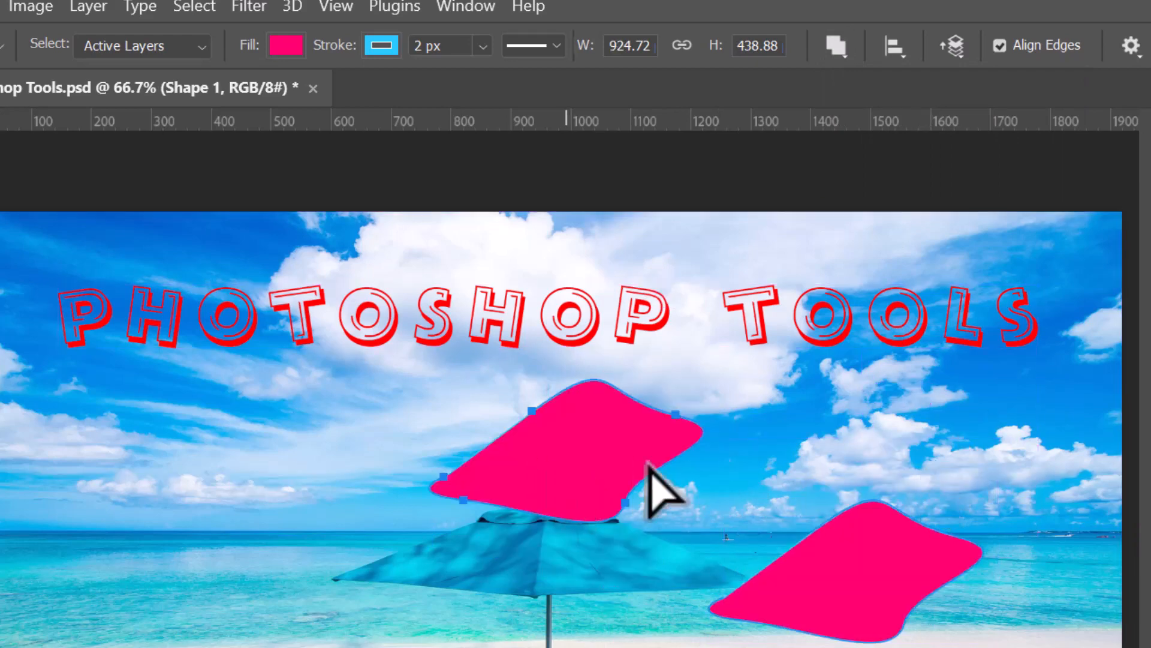
# Move the upper shape back over the lower one, apply Intersect Shape Areas, and adjust their overlap.
pyautogui.moveTo(659, 489); pyautogui.dragTo(948, 556)
pyautogui.click(837, 45)
pyautogui.click(879, 157)
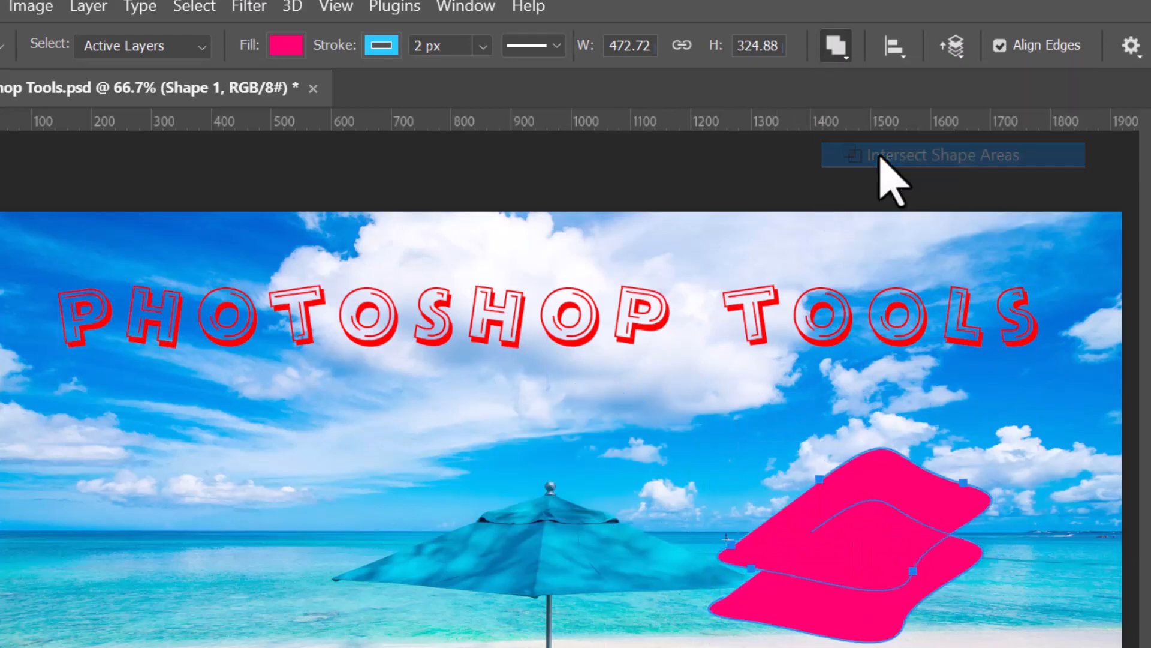
pyautogui.moveTo(777, 471)
pyautogui.mouseDown()
pyautogui.moveTo(740, 435)
pyautogui.moveTo(843, 529)
pyautogui.moveTo(868, 532)
pyautogui.mouseUp()
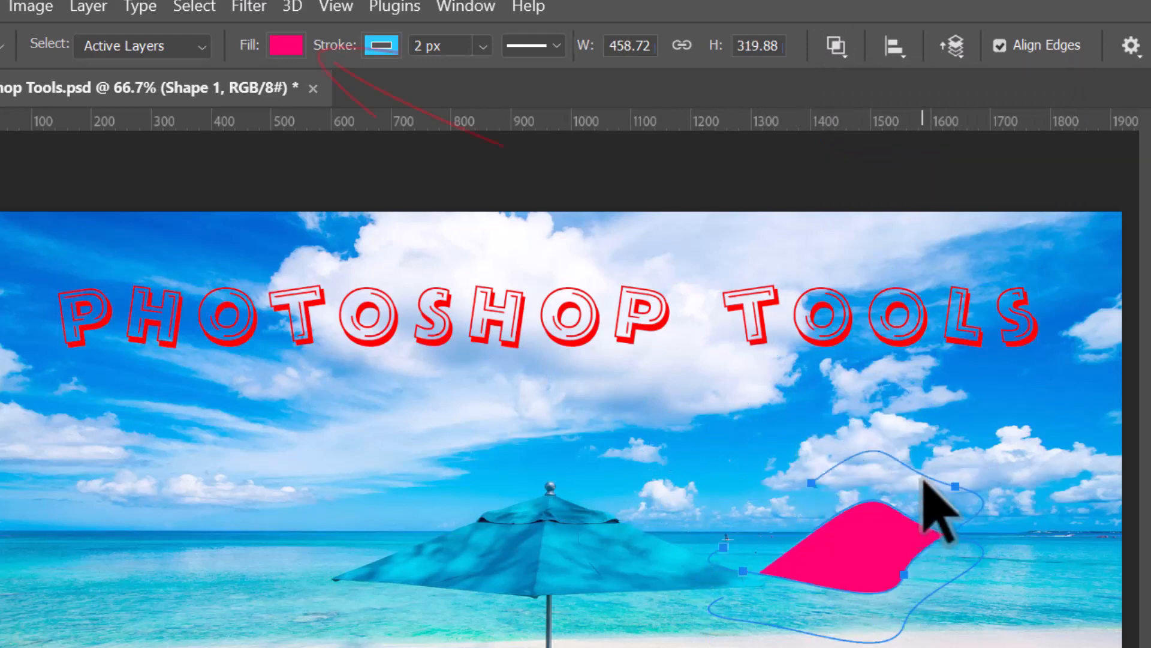
# Set the intersected shape's fill to blue and its stroke to yellow with a width of 10 px.
pyautogui.click(287, 46)
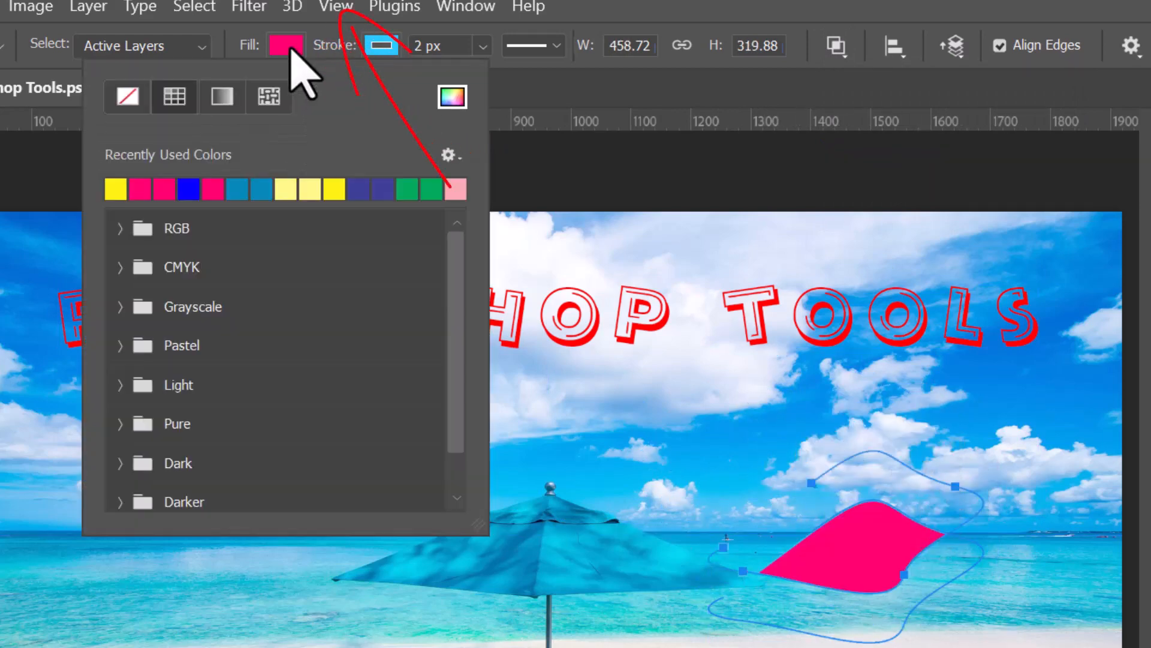
pyautogui.click(188, 188)
pyautogui.click(382, 45)
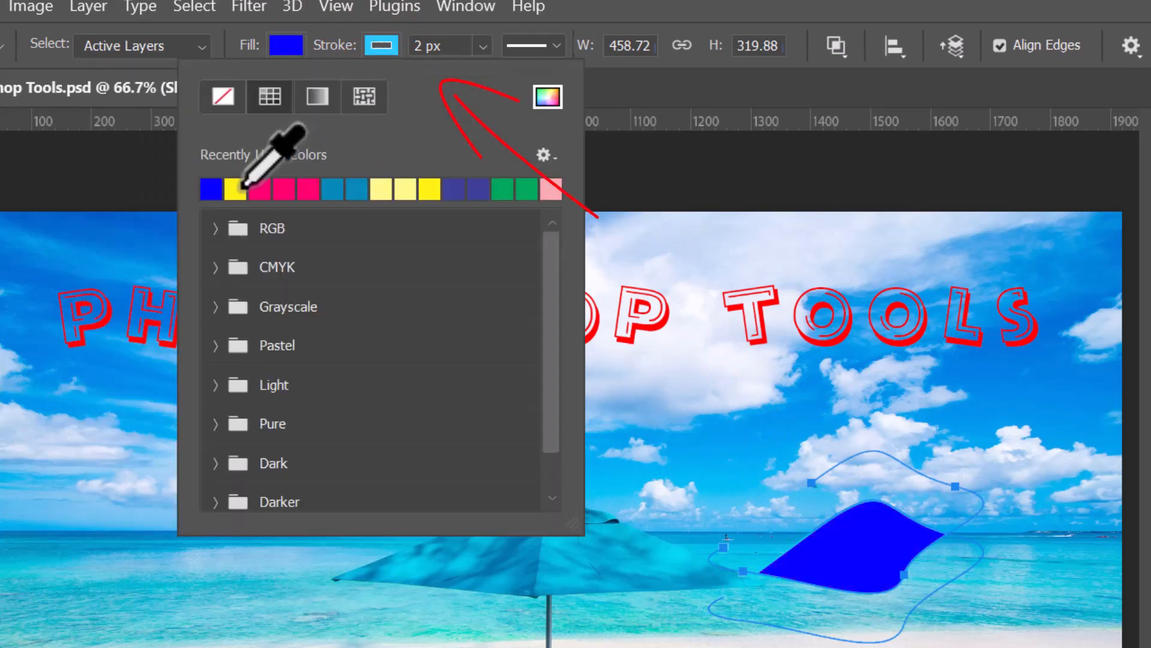
pyautogui.click(242, 193)
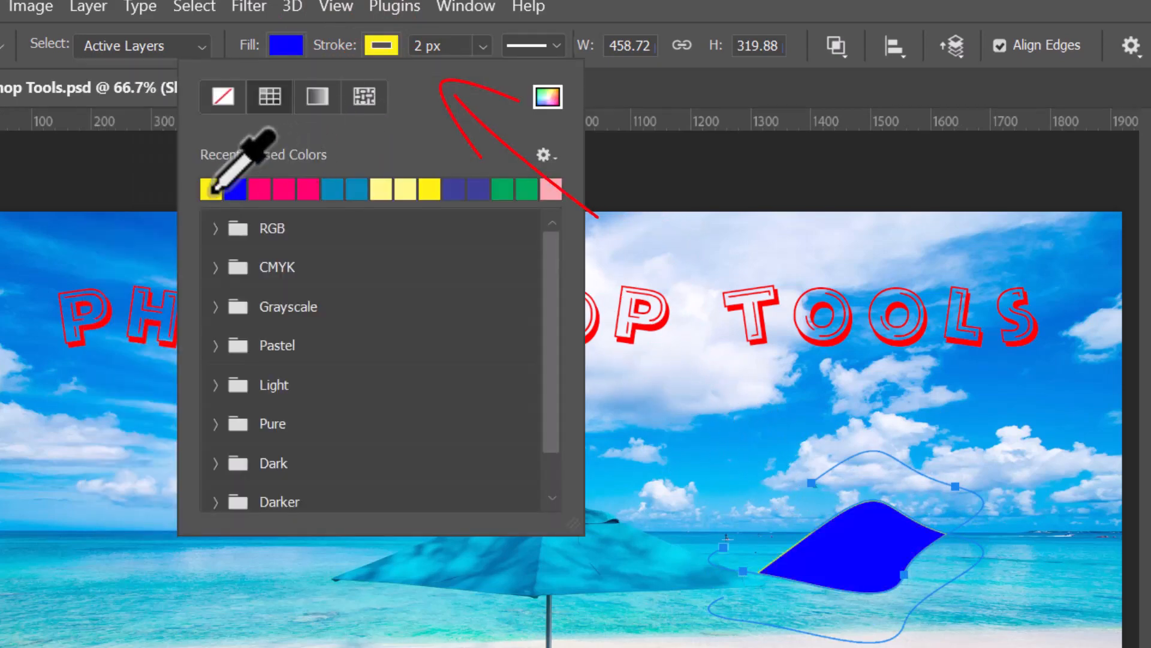
pyautogui.doubleClick(419, 51)
pyautogui.write('10')
pyautogui.press('Return')
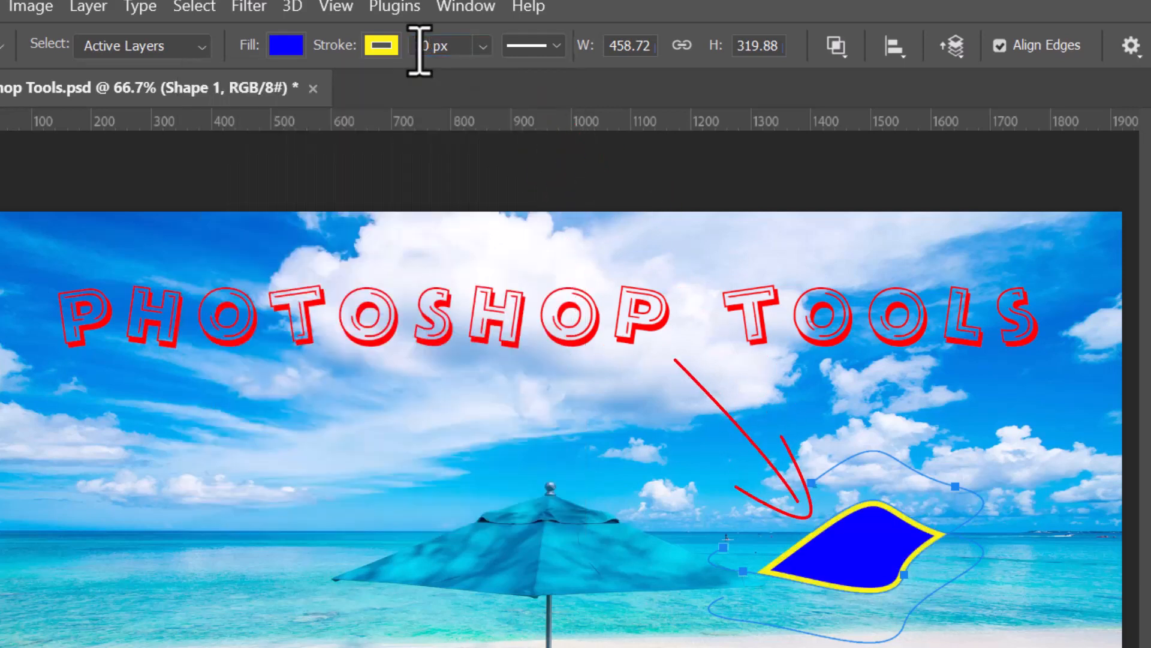
# Change the path operation to Exclude Overlapping Shapes and reposition the upper shape.
pyautogui.click(837, 46)
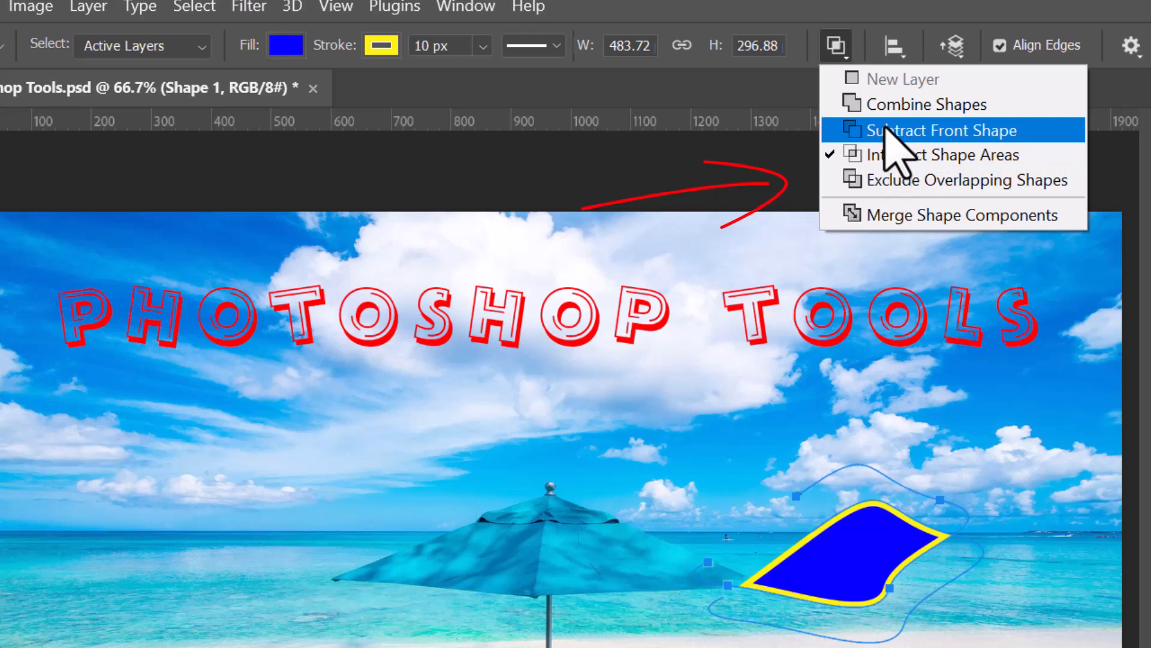
pyautogui.click(881, 183)
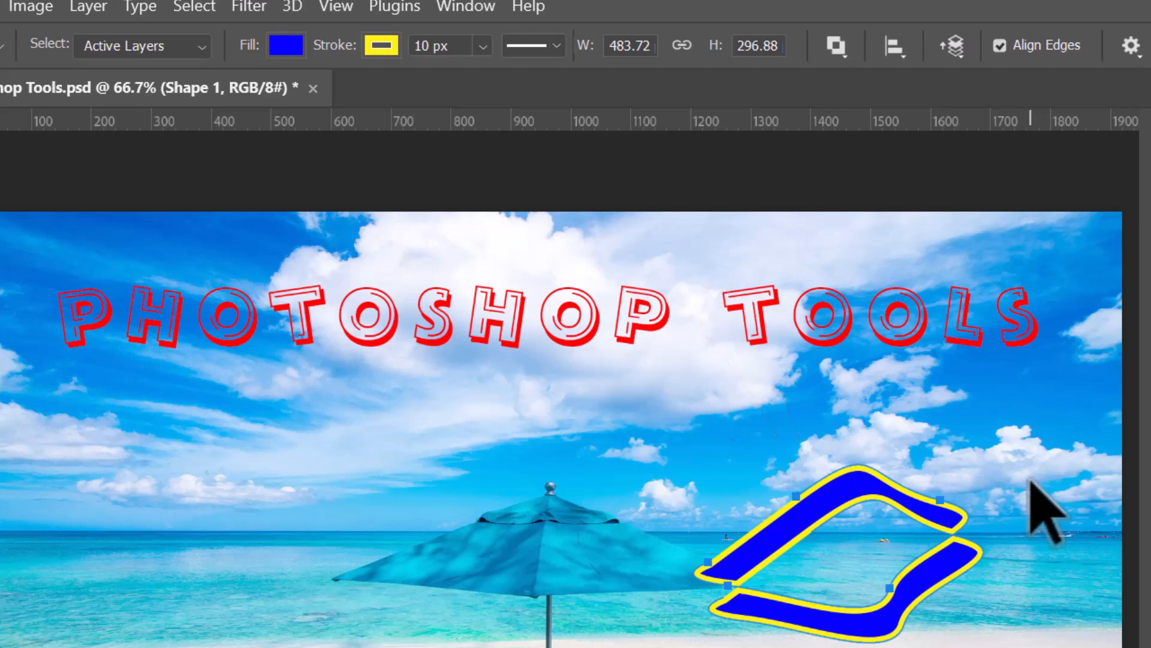
pyautogui.moveTo(778, 502); pyautogui.dragTo(728, 395)
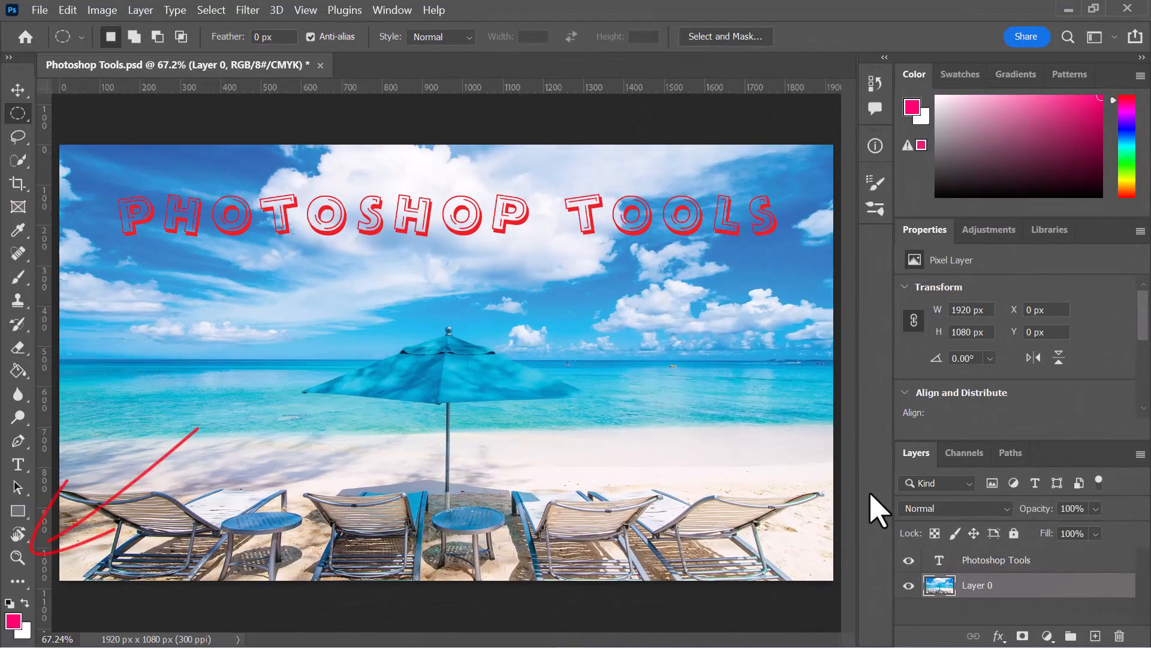
# Select the Zoom tool and zoom in on the top of the umbrella to 300%.
pyautogui.click(14, 558)
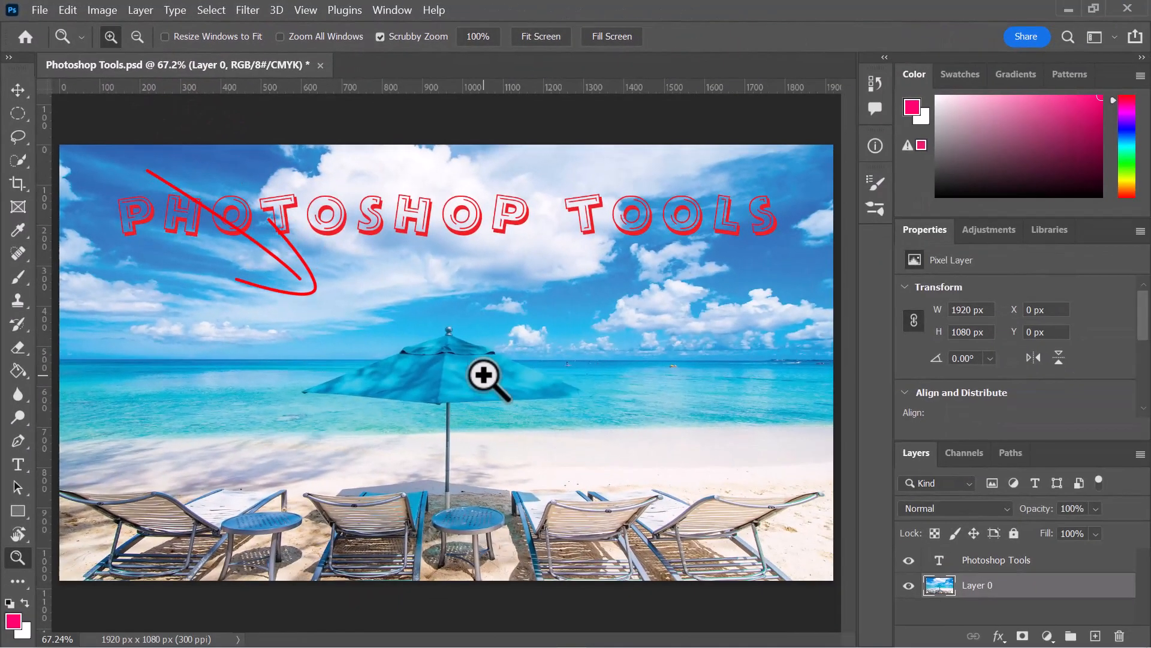
pyautogui.click(463, 347)
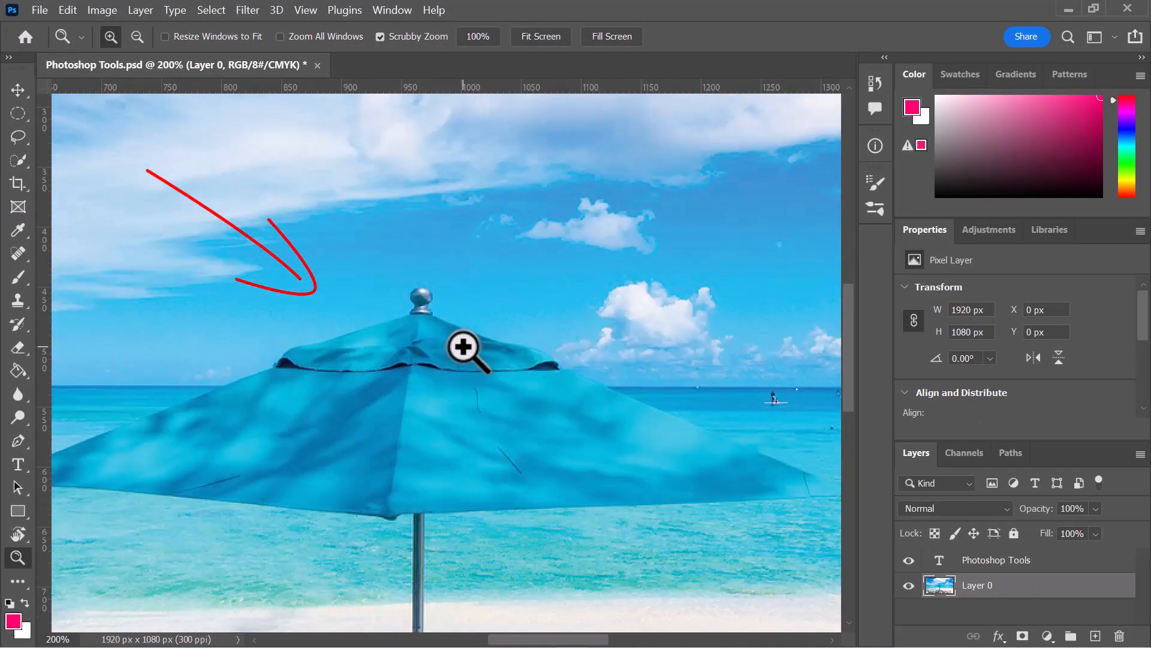
pyautogui.click(464, 347)
# Switch the Zoom tool to zooming out and reduce the view to 66.7%.
pyautogui.click(137, 36)
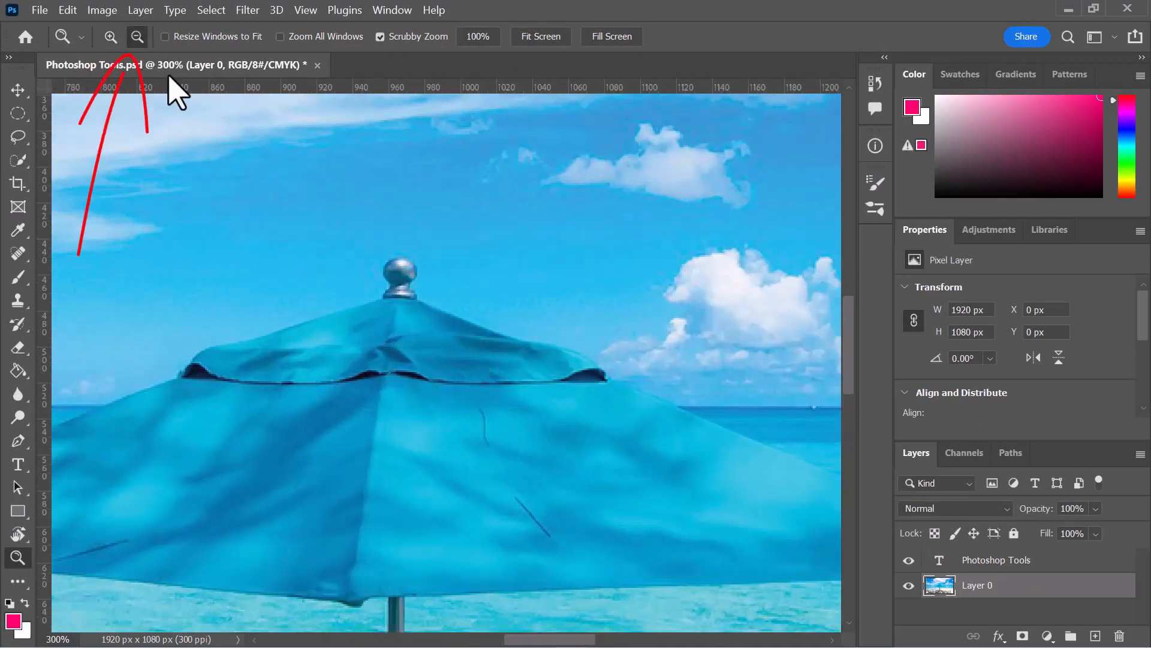
pyautogui.click(330, 202)
pyautogui.click(330, 203)
pyautogui.click(330, 202)
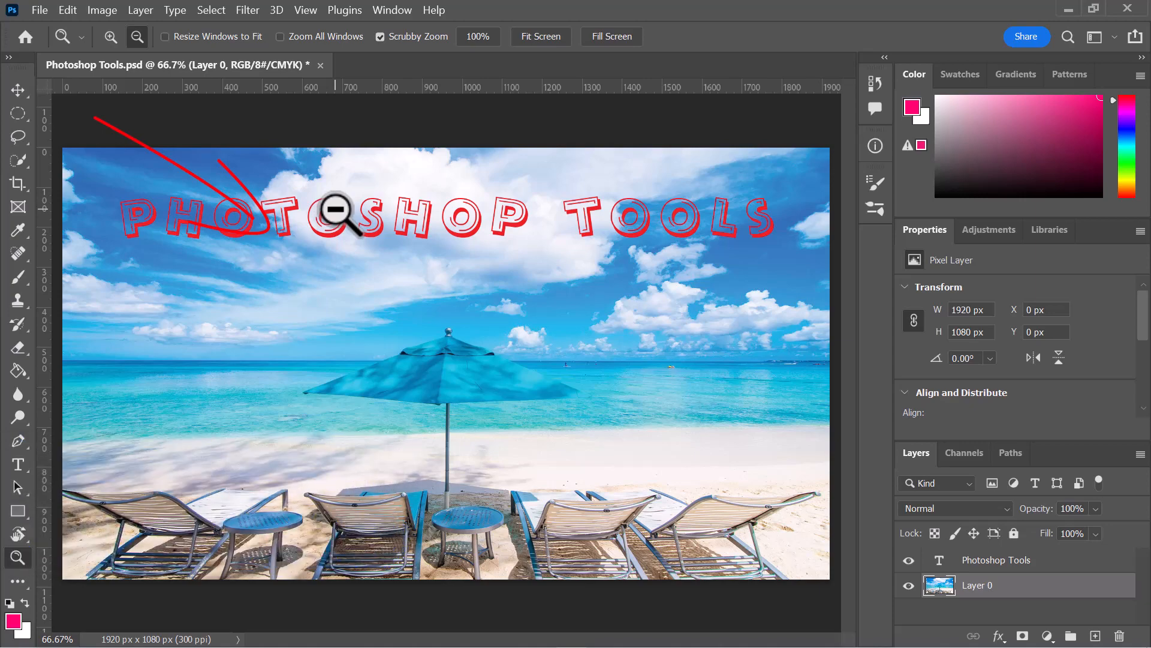
# Zoom the image in to 200% and back out to 66.7% with the Zoom tool still active.
pyautogui.hotkey('ctrl', '+')
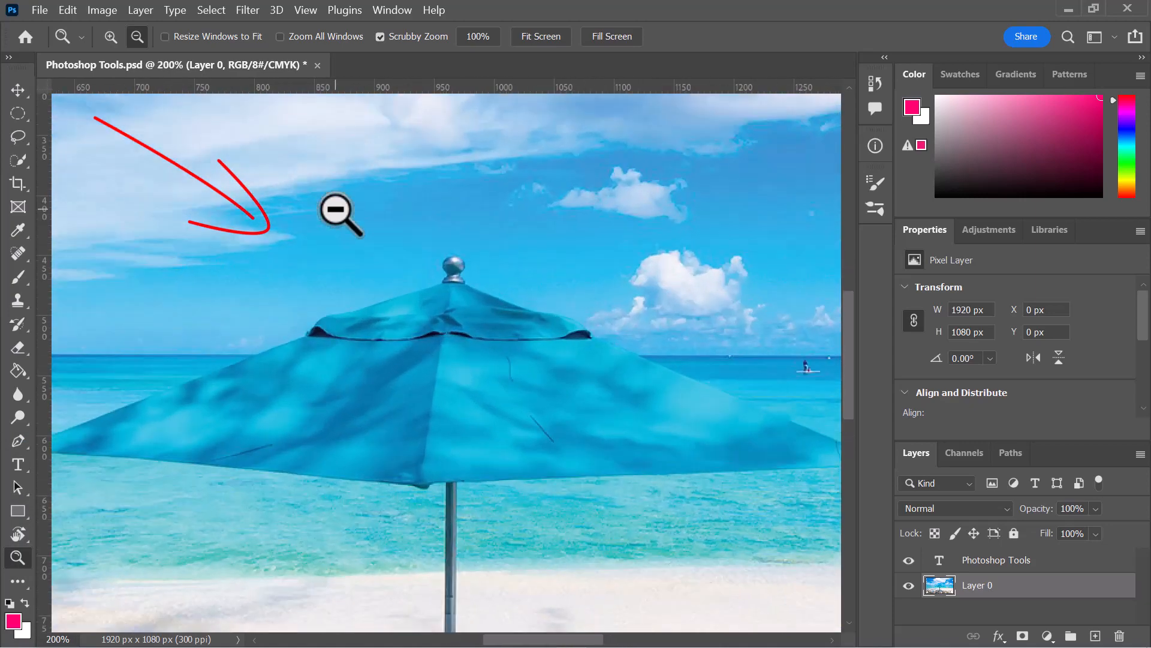
pyautogui.hotkey('ctrl', '-')
pyautogui.hotkey('ctrl', '-')
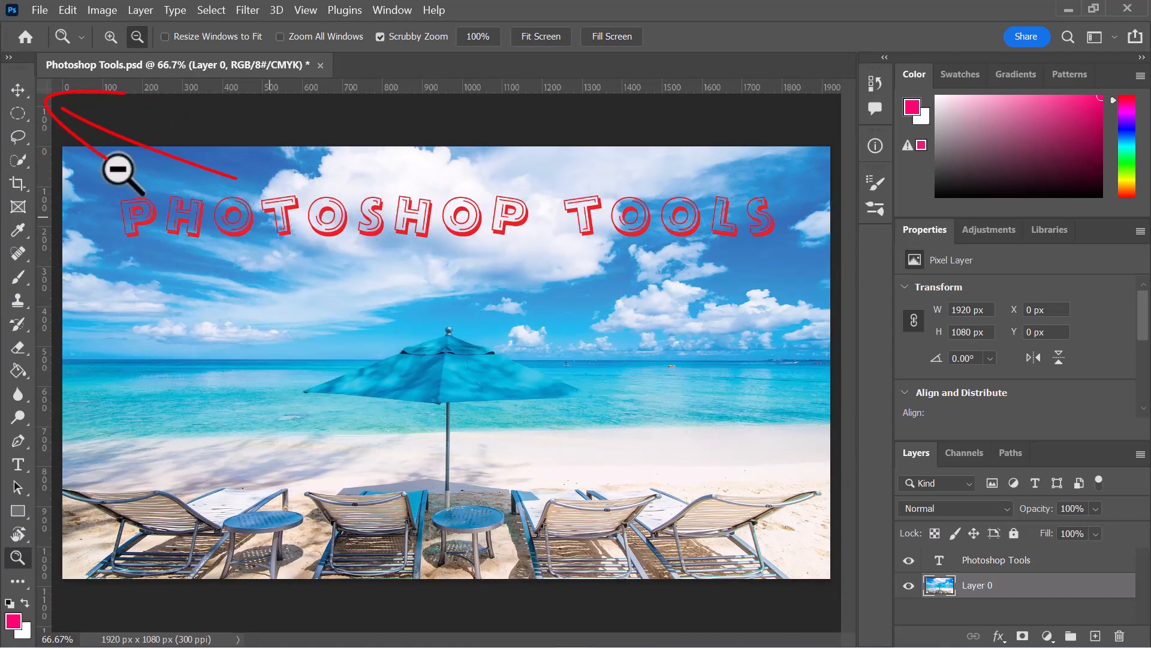
# Select the Move tool and, without the Zoom tool, zoom in to 200% and back out to 66.7%.
pyautogui.click(18, 90)
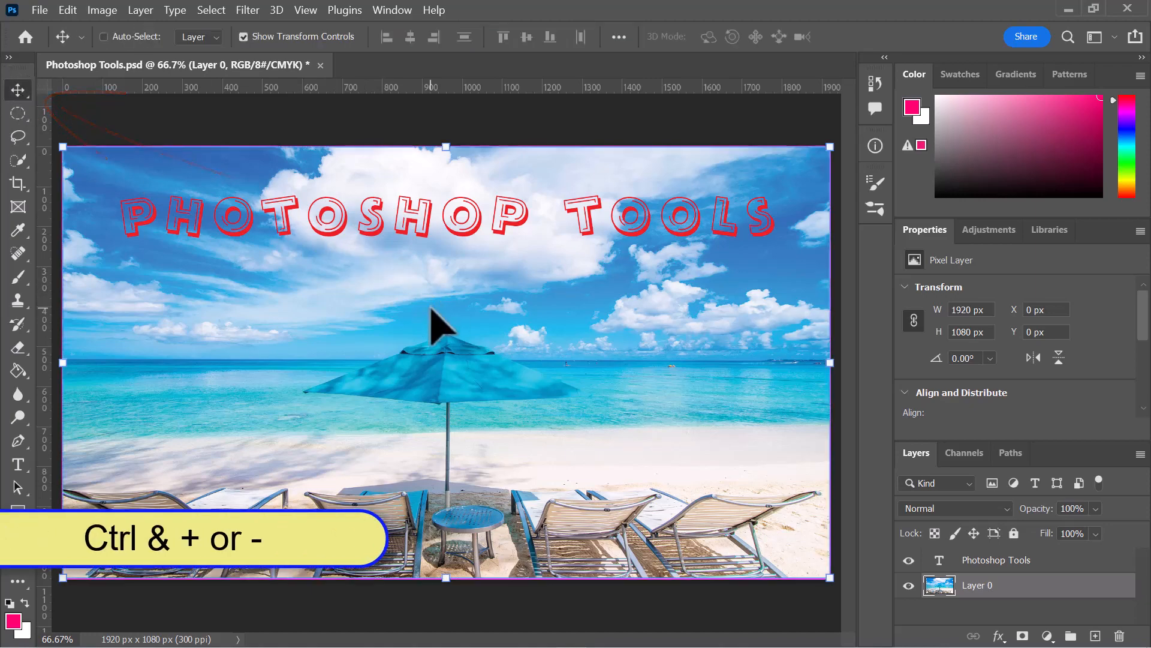
pyautogui.hotkey('ctrl', '+')
pyautogui.hotkey('ctrl', '+')
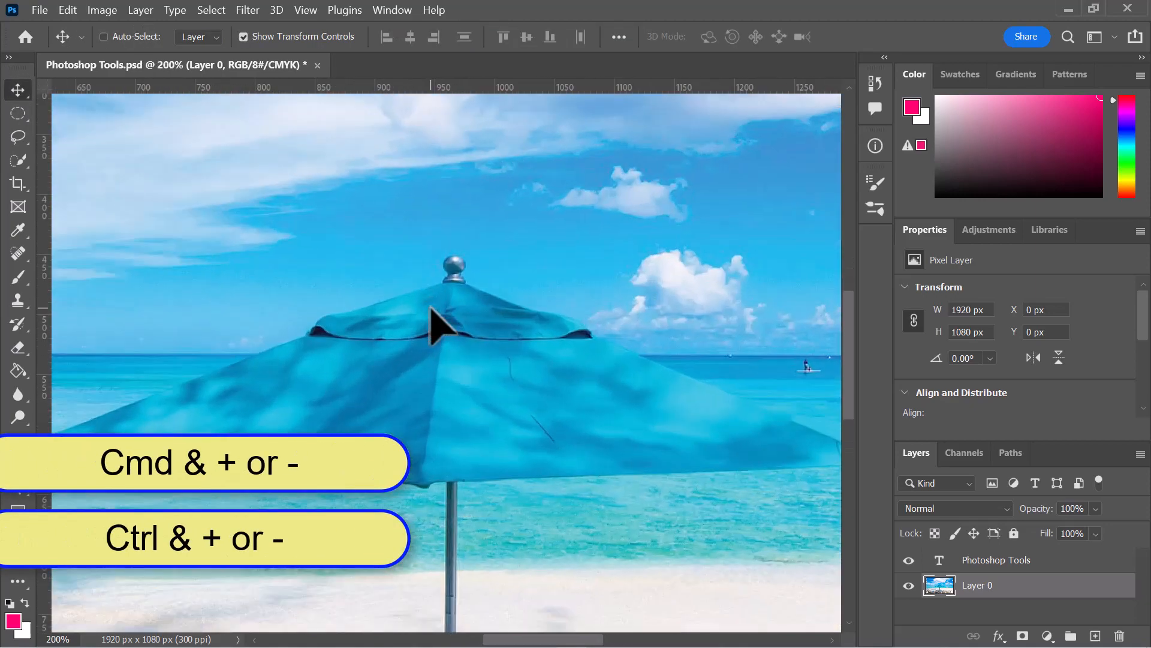
pyautogui.hotkey('ctrl', '-')
pyautogui.hotkey('ctrl', '-')
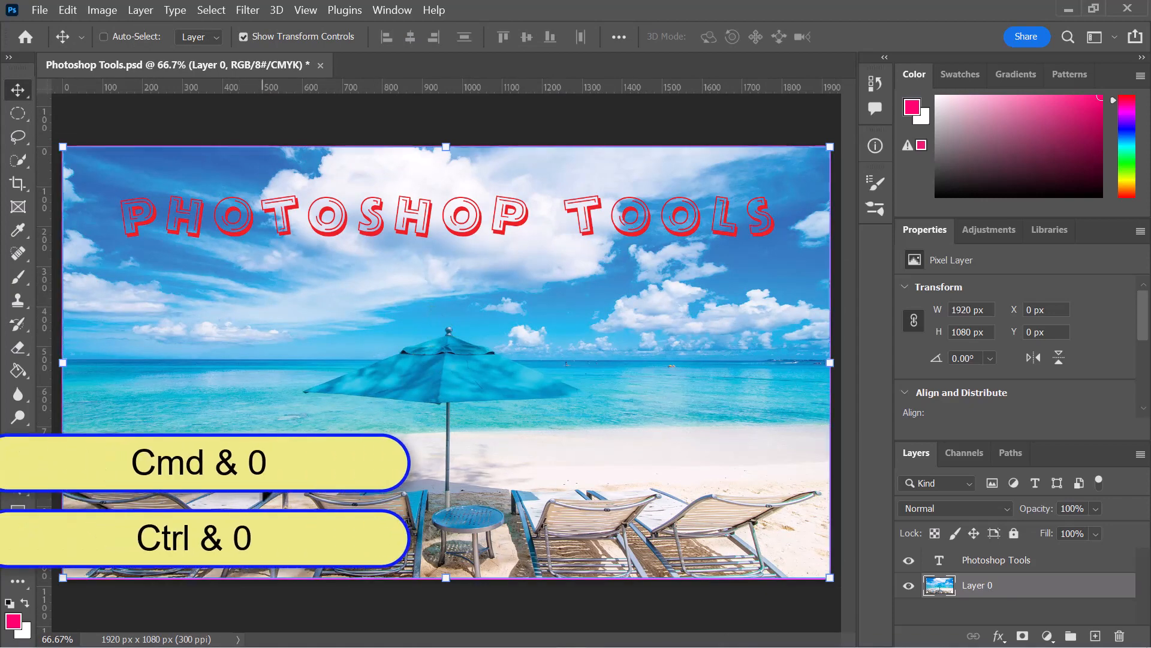
# Zoom in on the umbrella to 200% and fit the whole image on screen.
pyautogui.hotkey('ctrl', '+')
pyautogui.hotkey('ctrl', '+')
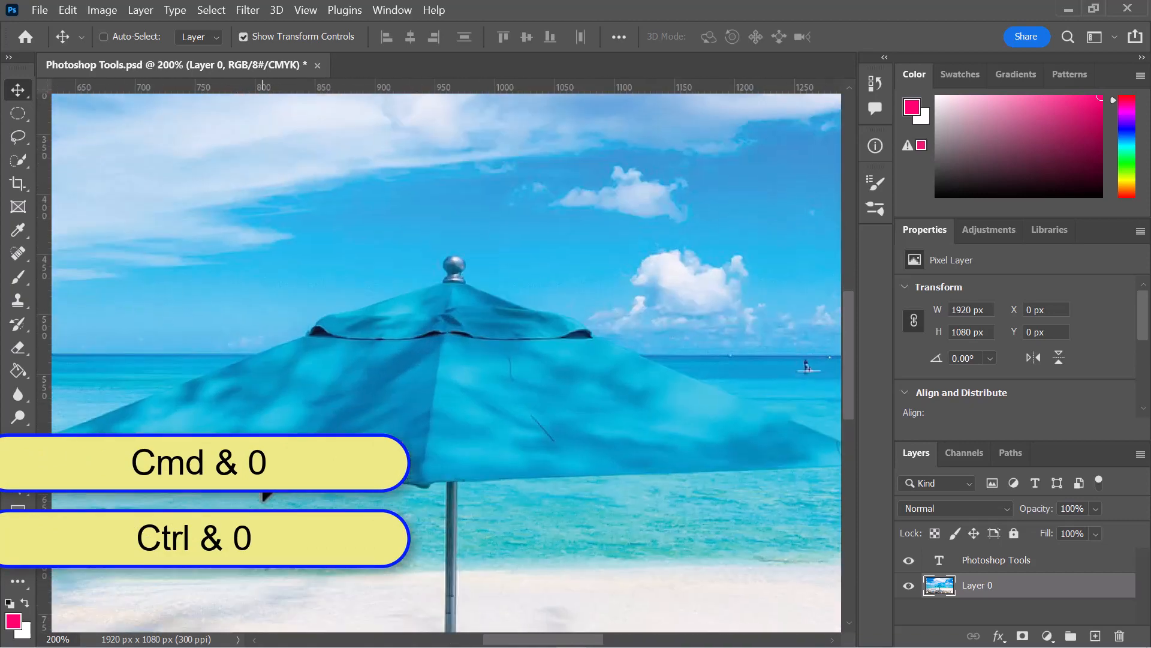
pyautogui.hotkey('ctrl', '0')
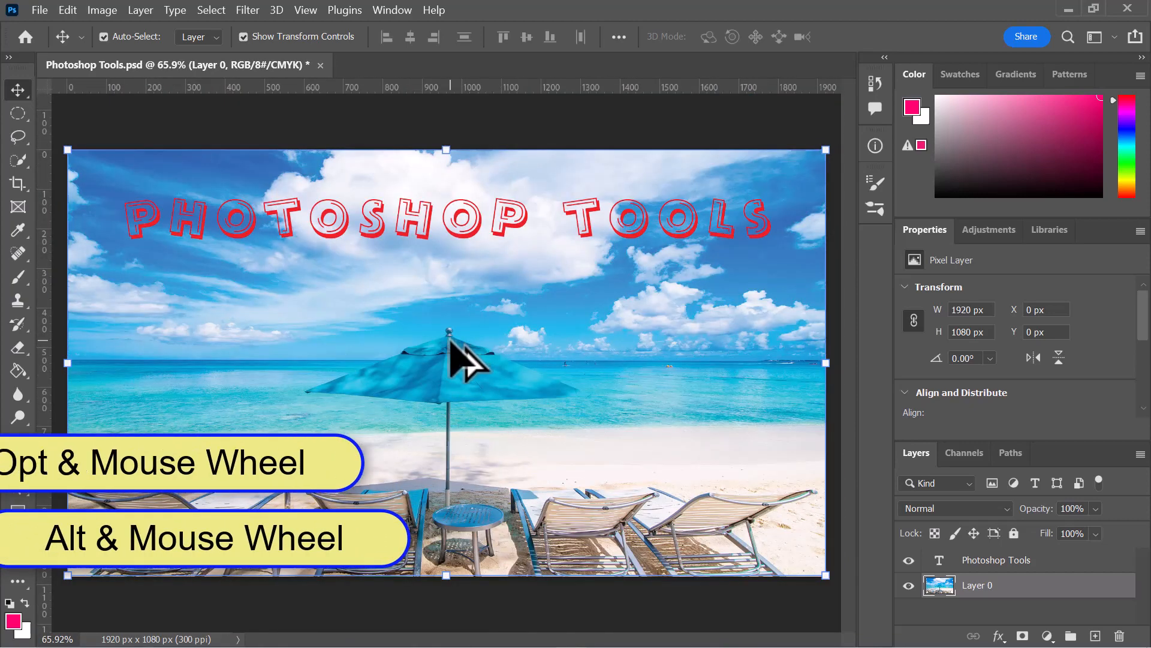
# Zoom in on the umbrella to about 172% and back out to about 100% with the Move tool still active.
pyautogui.scroll(5, 451, 346)
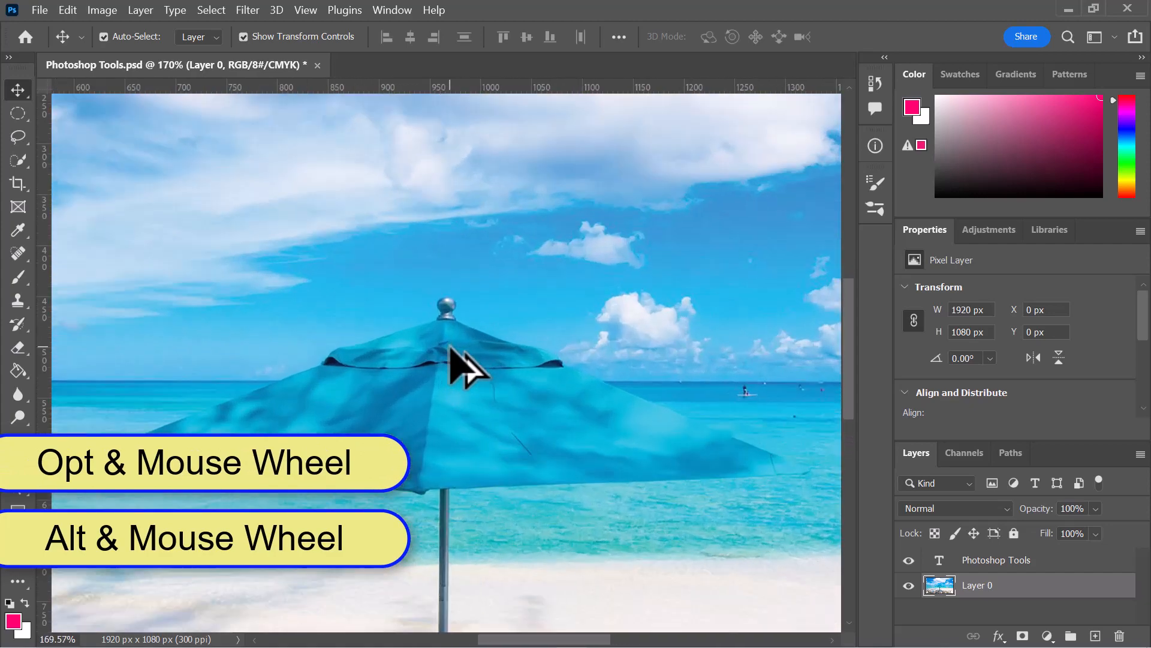
pyautogui.scroll(2, 450, 347)
pyautogui.scroll(-6, 451, 346)
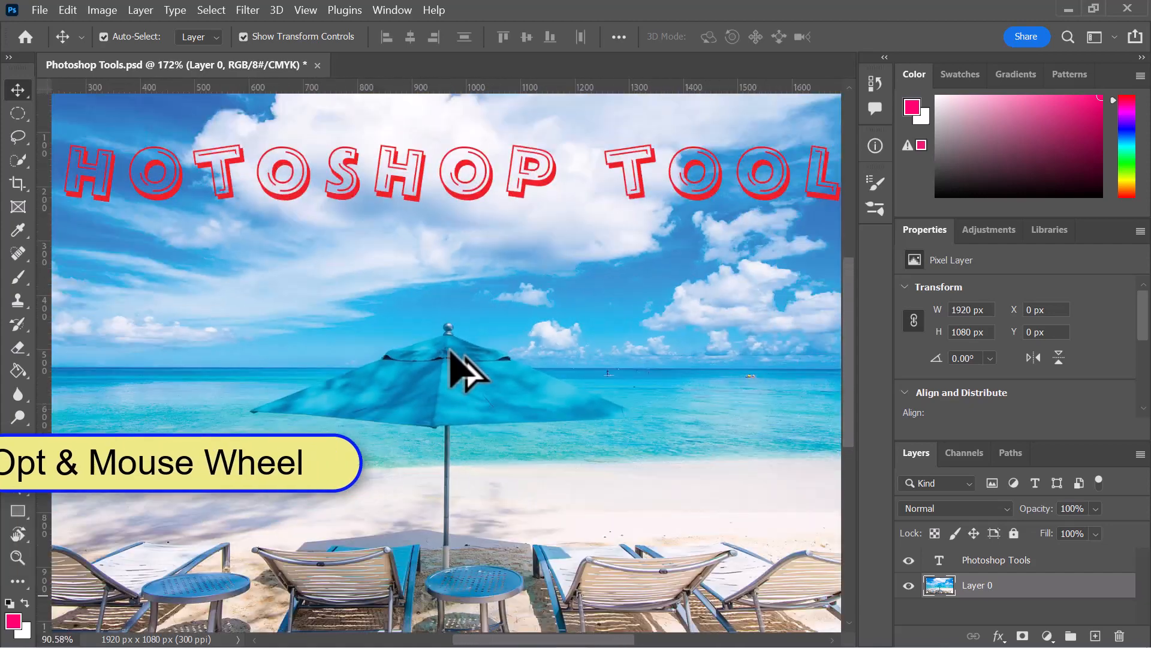
pyautogui.scroll(1, 450, 347)
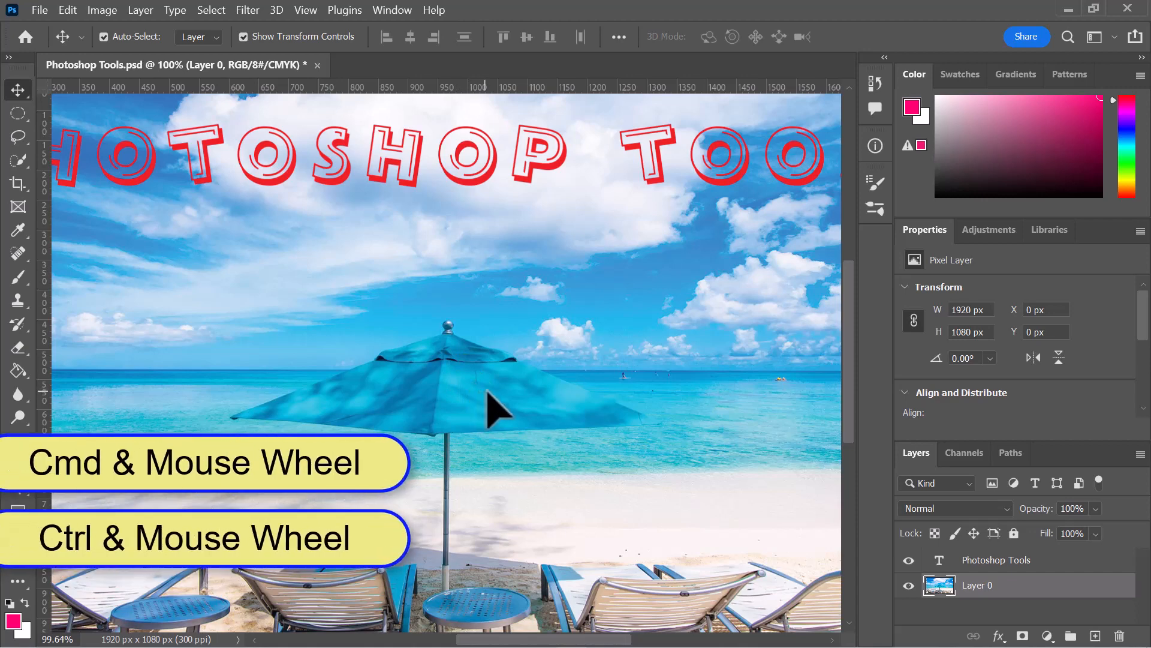
# Pan the image horizontally past its left edge and back across to the end of the title text.
pyautogui.hscroll(-1, 489, 399)
pyautogui.hscroll(-8, 488, 398)
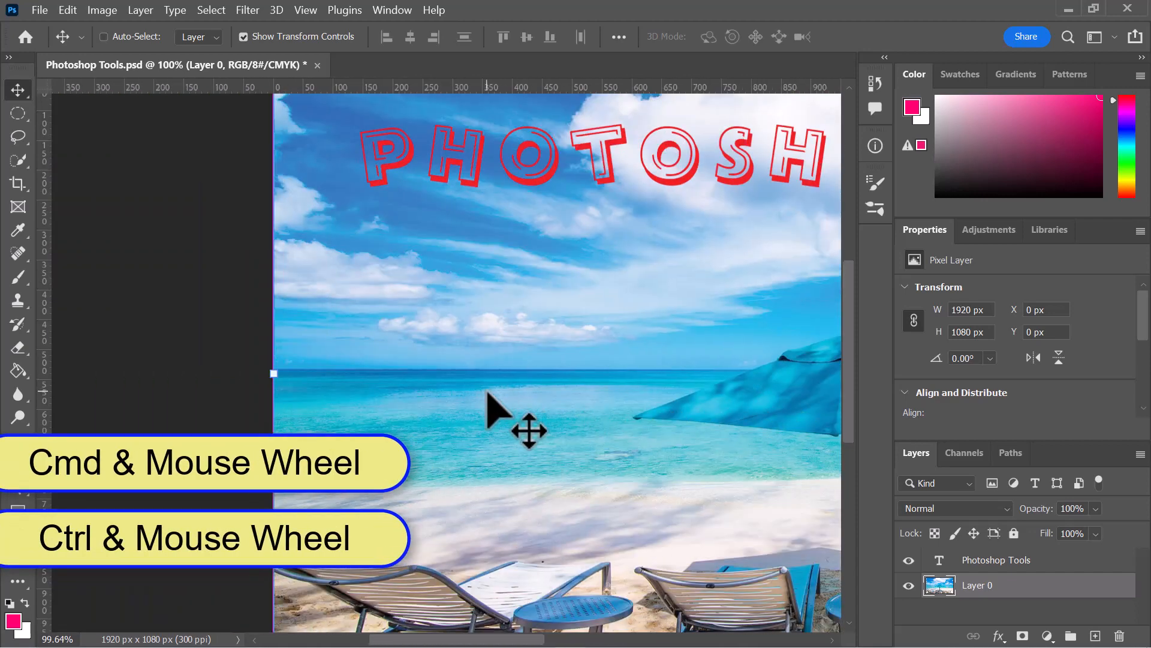
pyautogui.hscroll(4, 488, 399)
pyautogui.hscroll(14, 488, 393)
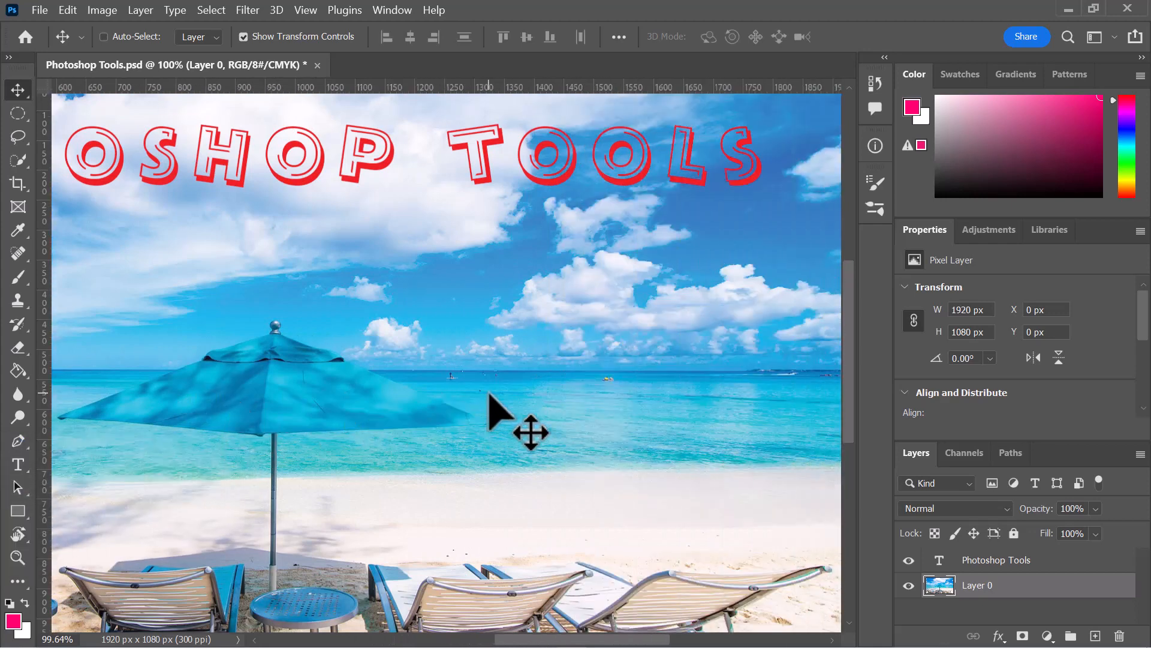
# Temporarily invoke the Zoom tool from the Move tool and scrub the view in and out, down to about 31%.
pyautogui.hotkey('ctrl', 'space')
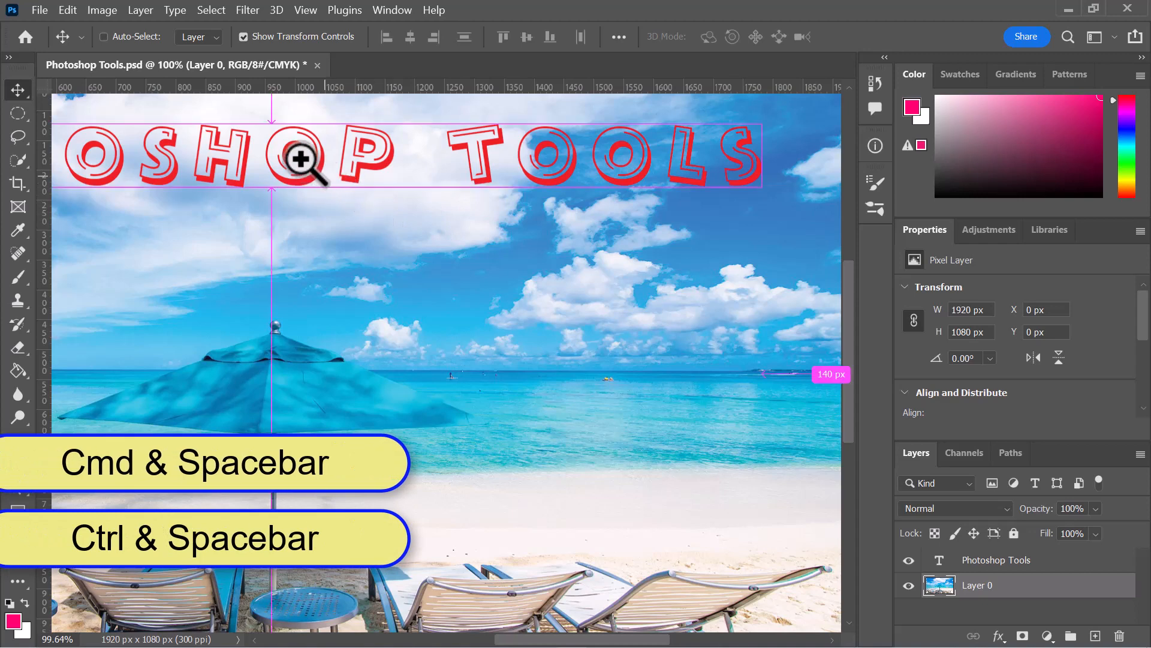
pyautogui.moveTo(390, 170); pyautogui.dragTo(505, 195)
pyautogui.moveTo(432, 466); pyautogui.dragTo(462, 447)
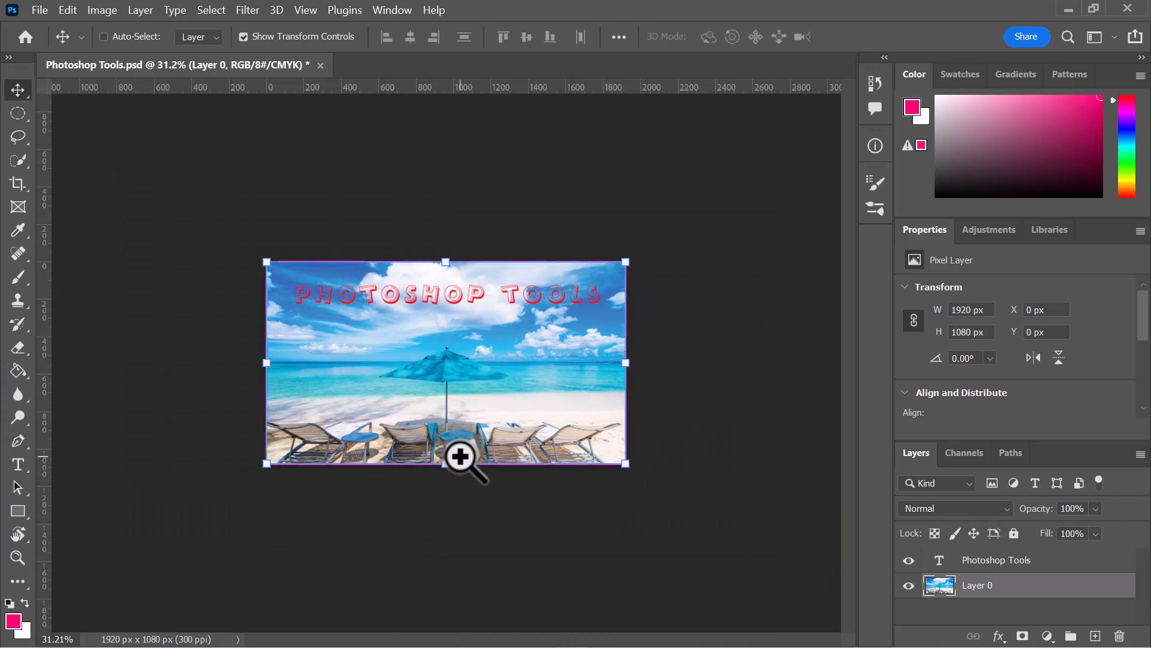
pyautogui.moveTo(366, 457); pyautogui.dragTo(606, 455)
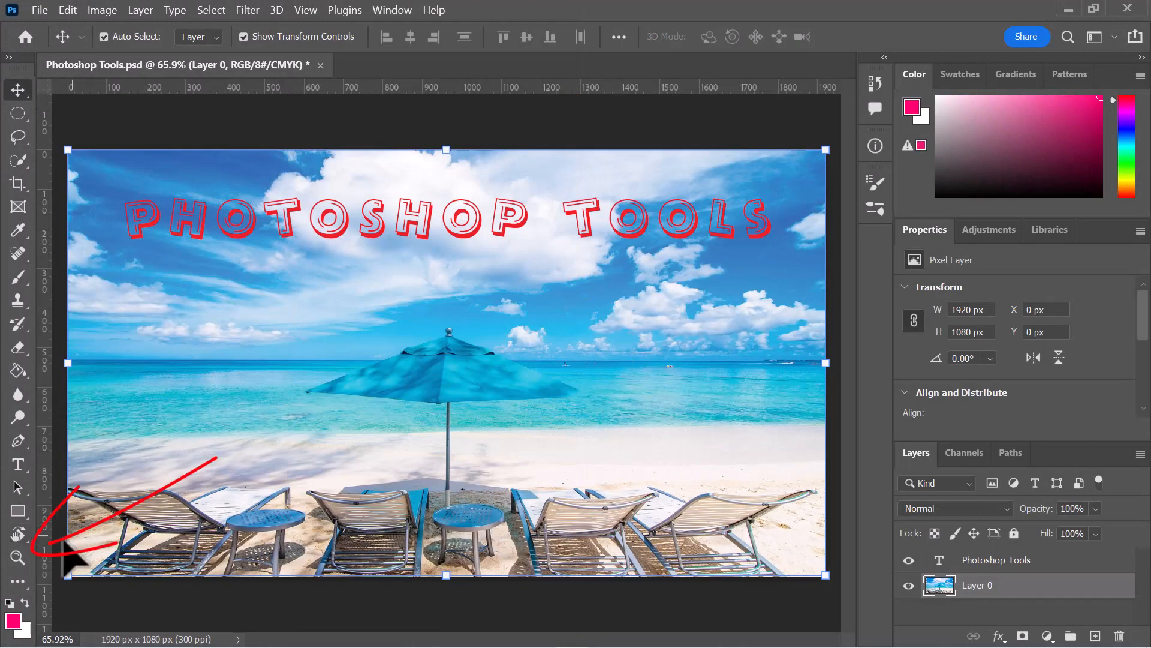
# Select the Zoom tool and cycle the view through Fill Screen, 100% and Fit Screen.
pyautogui.click(20, 557)
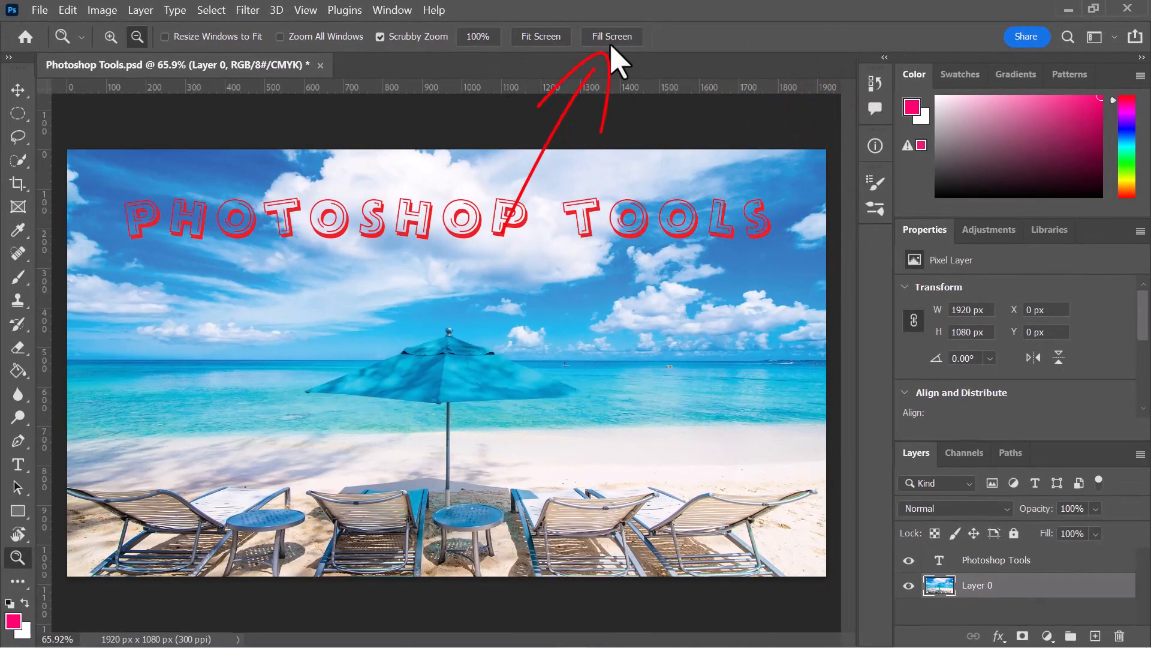
pyautogui.click(611, 37)
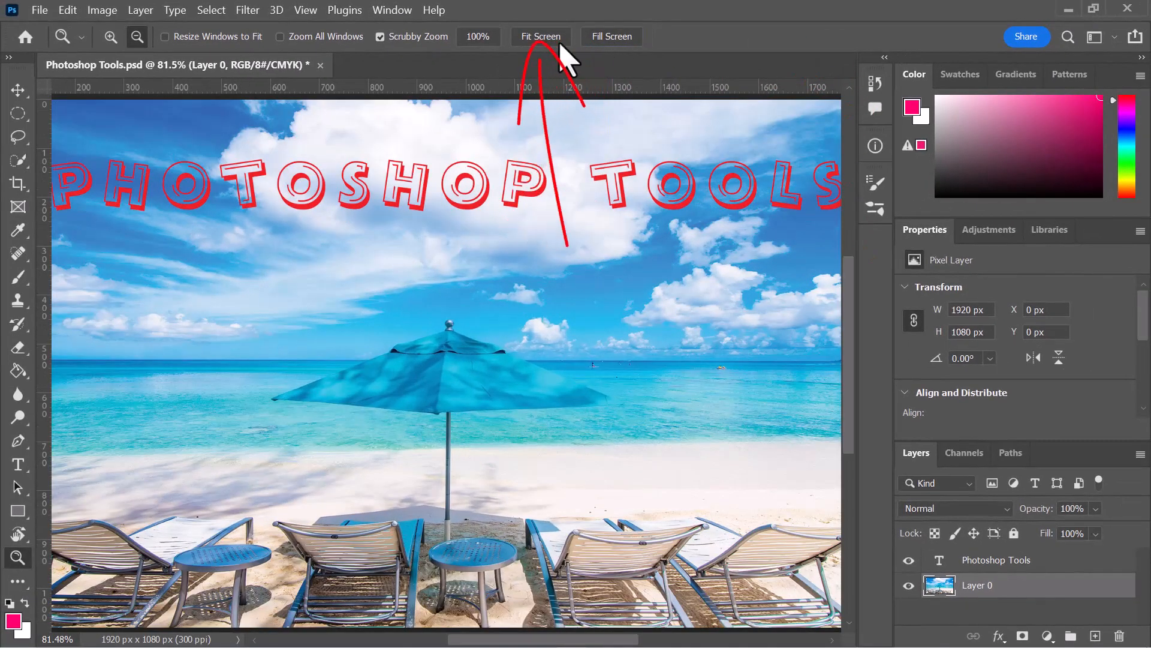
pyautogui.click(485, 35)
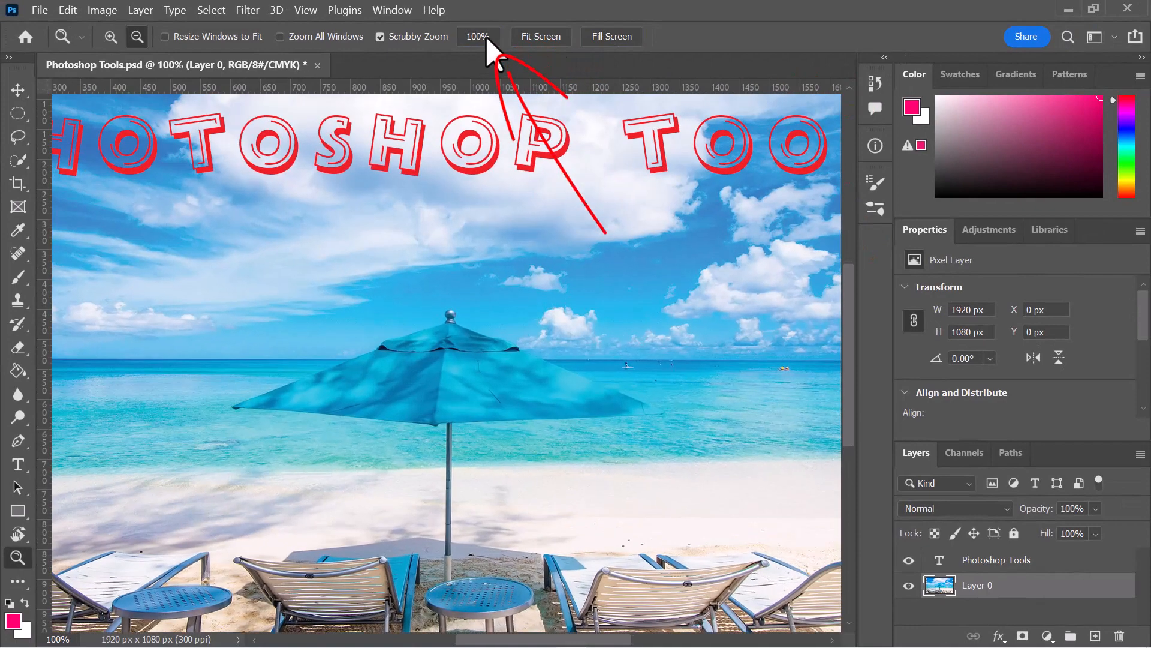
pyautogui.click(545, 37)
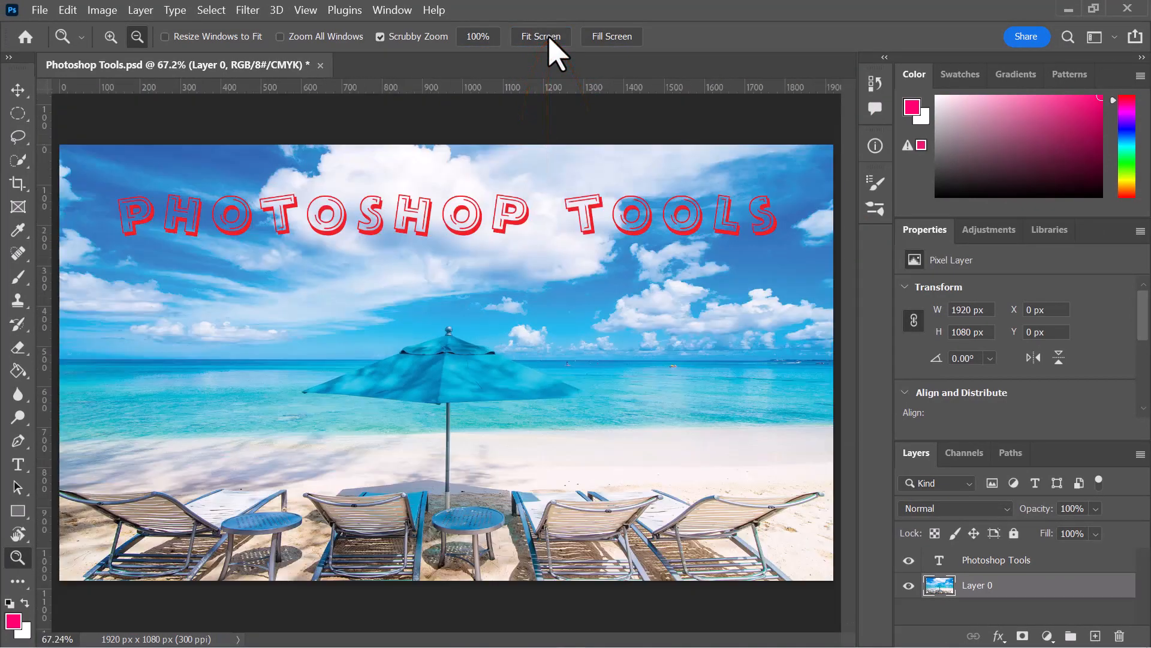